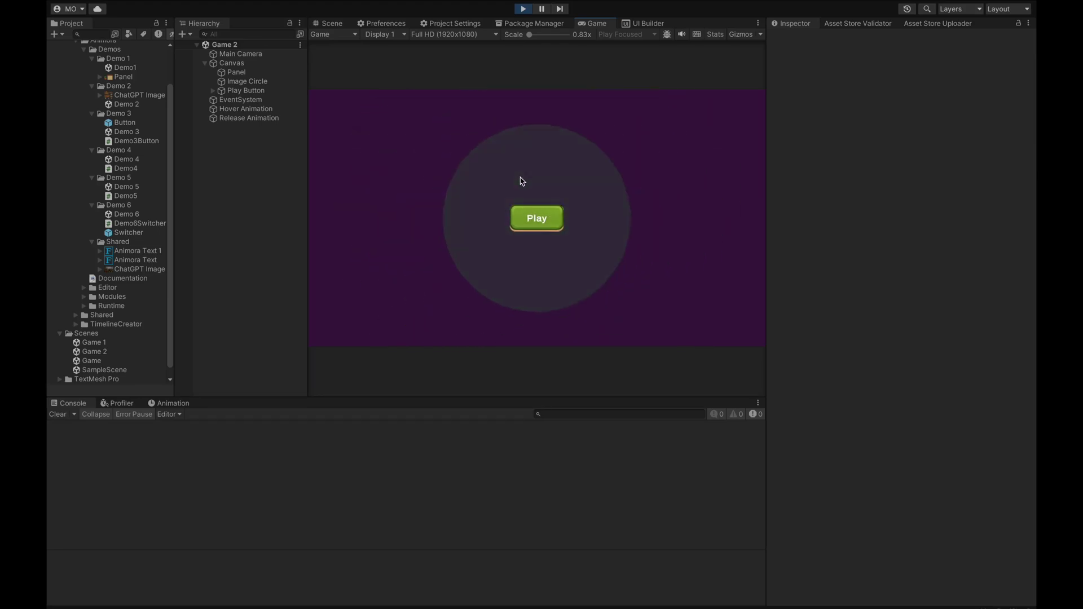
Test the Play button's animation in play mode, inspect the Hover Animation and Release Animation objects, and stop play mode.
click(530, 218)
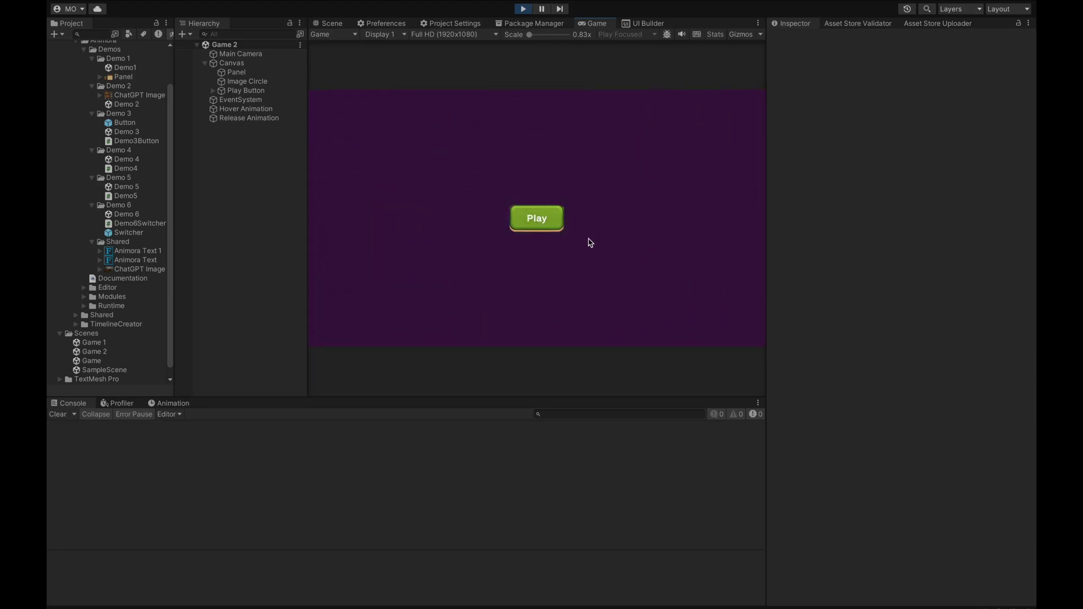
click(550, 213)
click(539, 224)
click(271, 110)
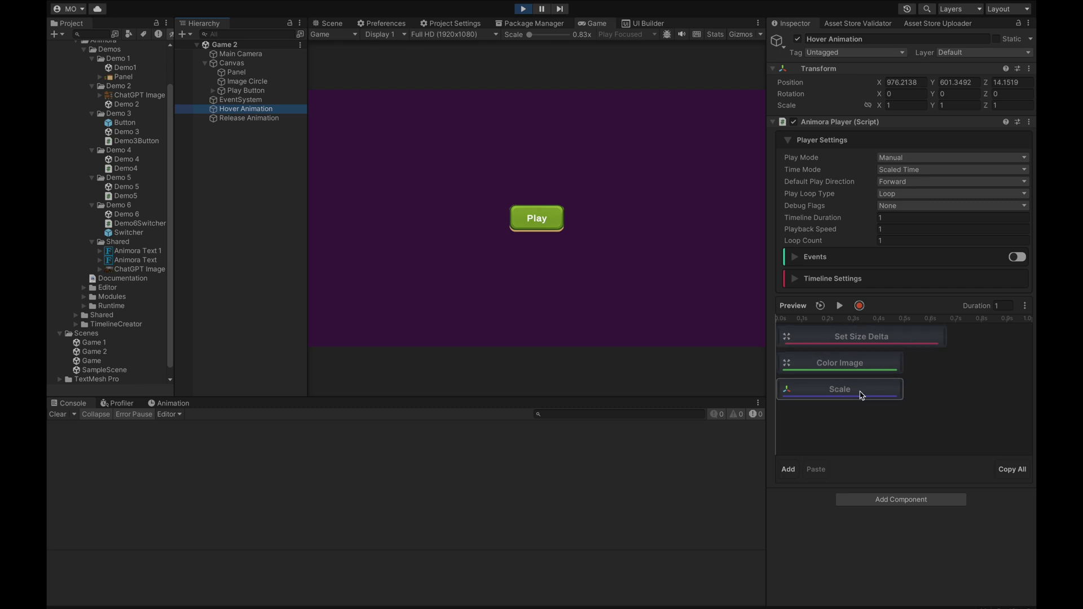
click(257, 118)
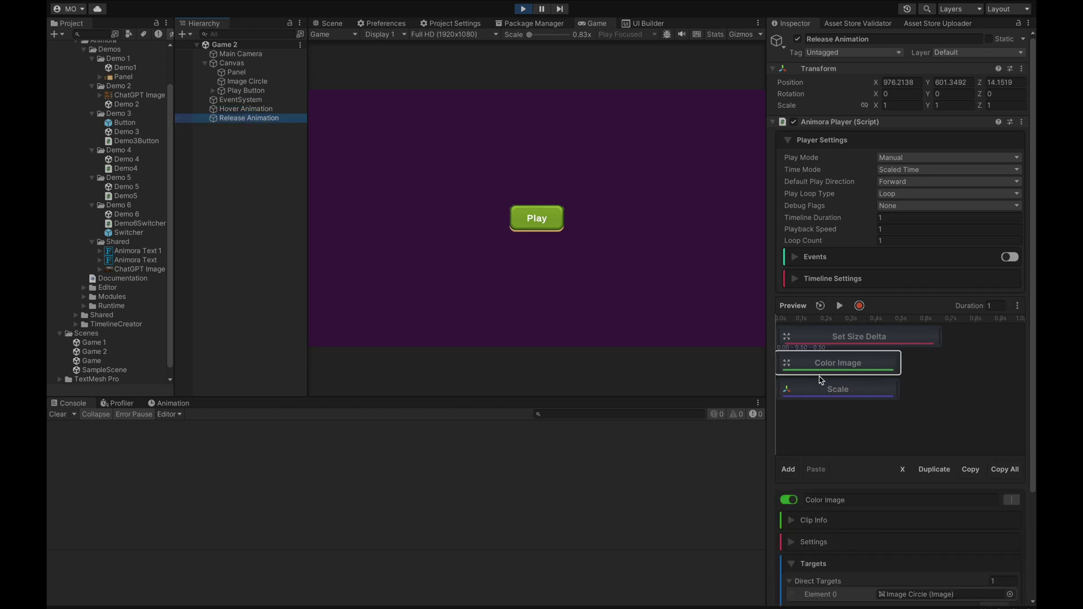
key(ctrl+p)
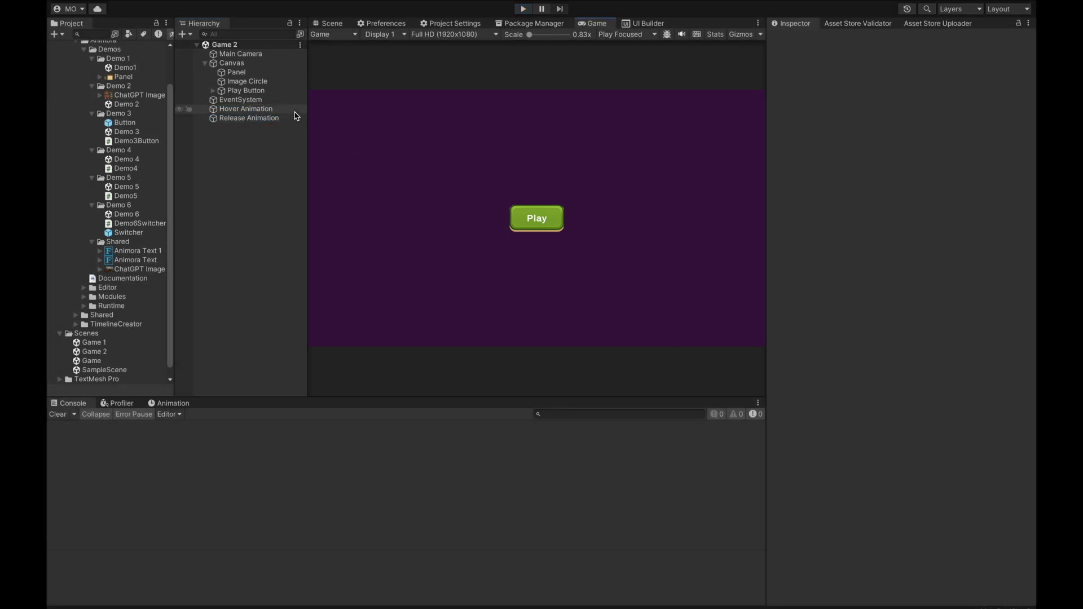
Deactivate the existing Hover Animation and Release Animation objects together.
click(245, 109)
ctrl+click(246, 119)
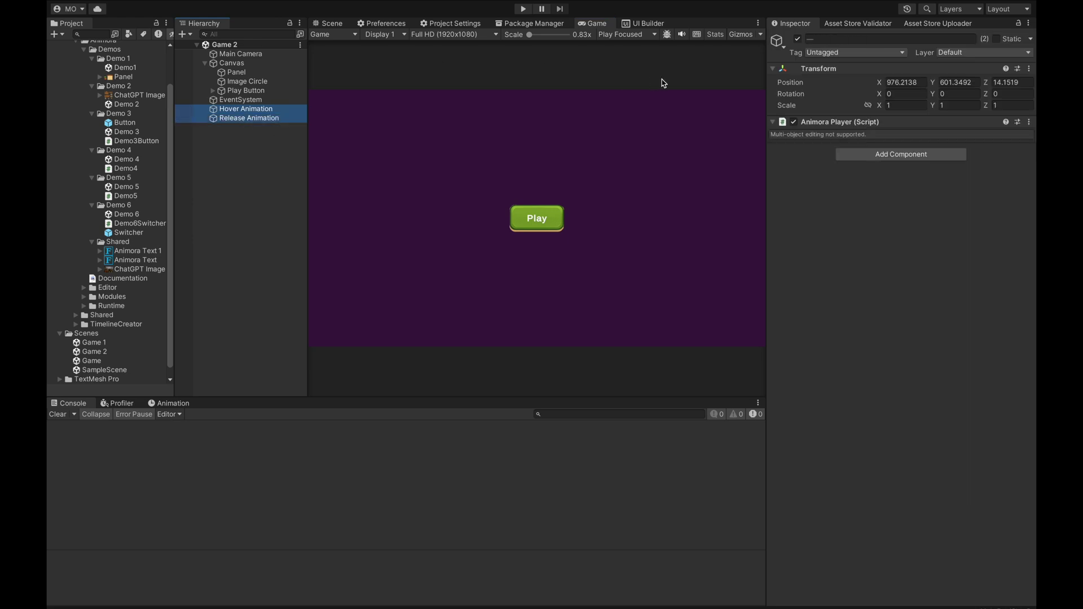
click(797, 38)
click(275, 193)
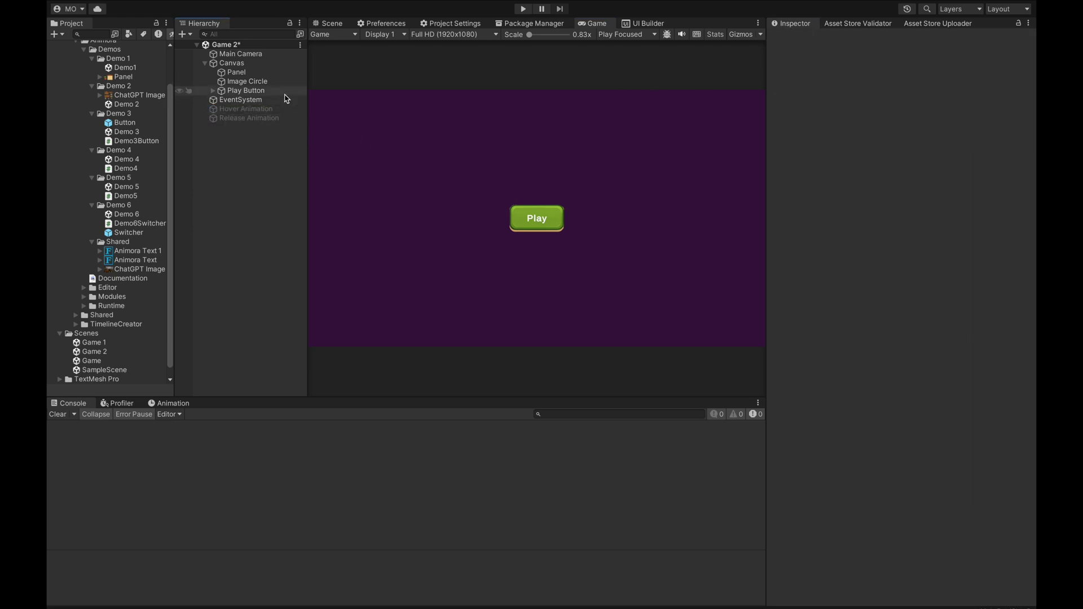
In the scene view, set the Image Circle's width and height to 3000.
key(ctrl+1)
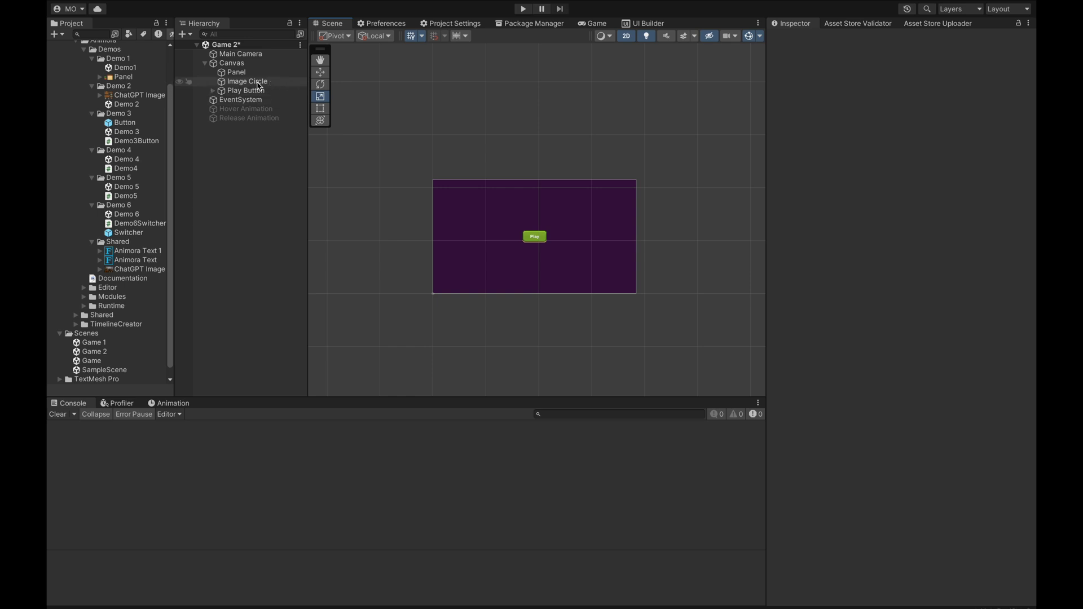
click(258, 84)
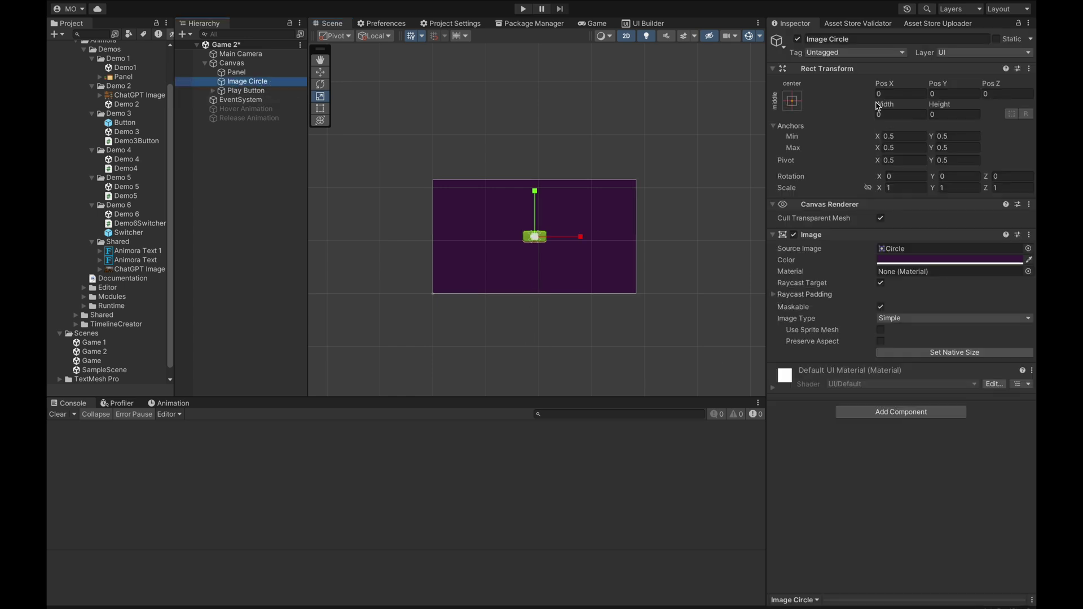
click(897, 115)
text(300)
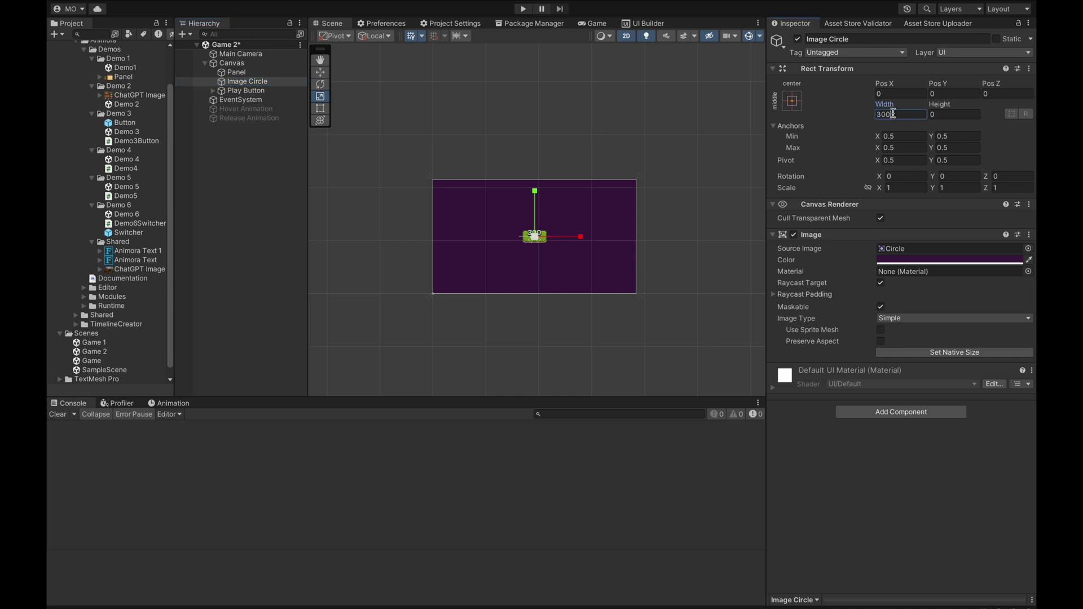
text(0)
click(946, 115)
text(3000)
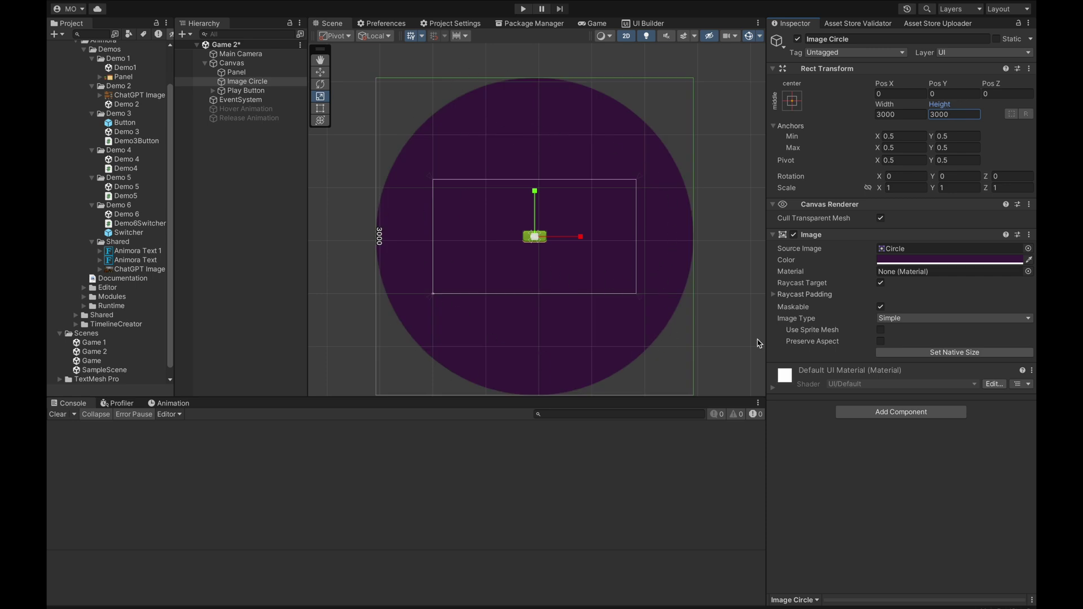
Recolor the Image Circle to a brighter purple.
click(888, 261)
drag(976, 370, 971, 342)
click(859, 497)
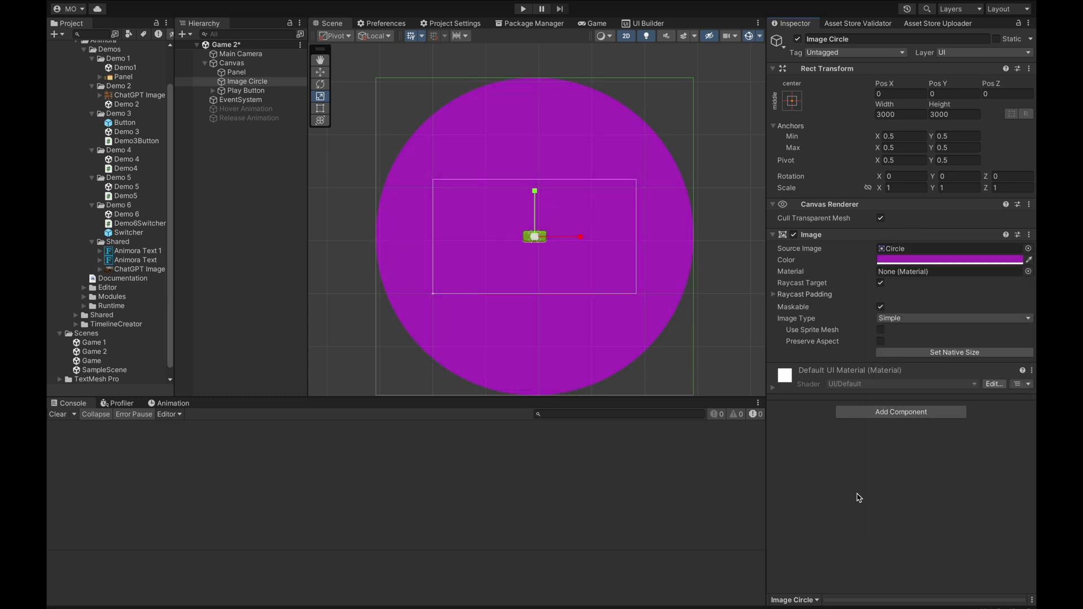
Undo the Image Circle's color and size changes and clear the selection.
key(ctrl+z)
key(ctrl+z)
key(ctrl+z)
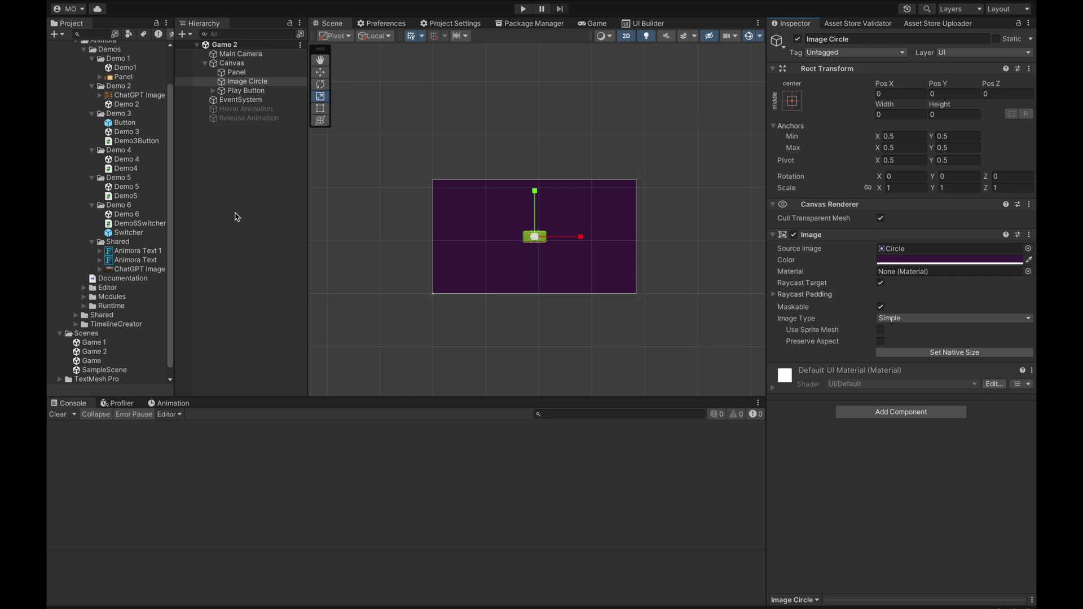
click(254, 159)
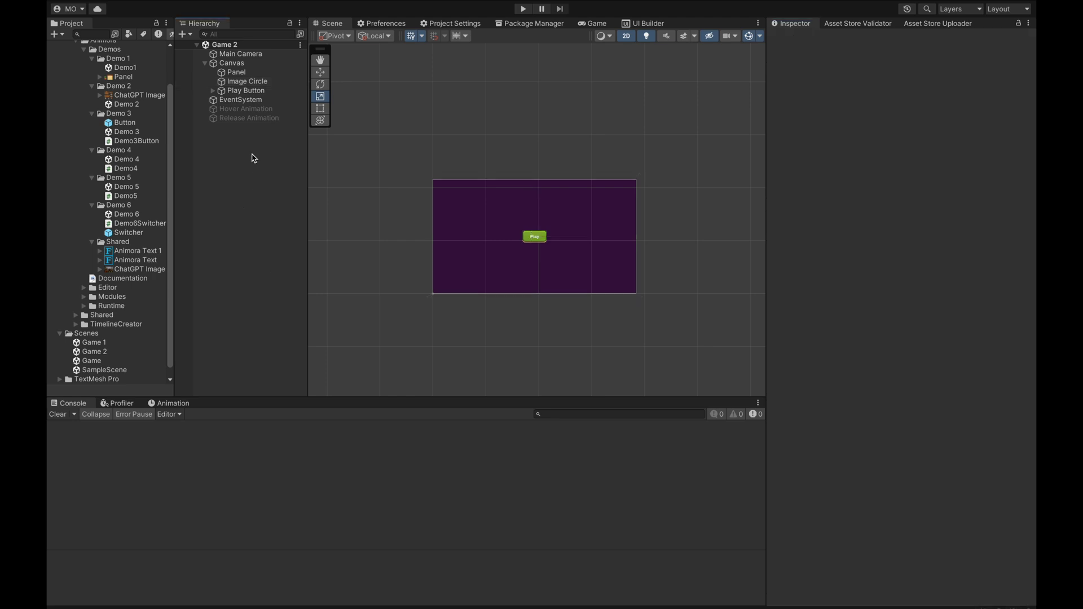
Create an empty object at the scene root and name it Hover Animation.
right_click(244, 200)
click(280, 357)
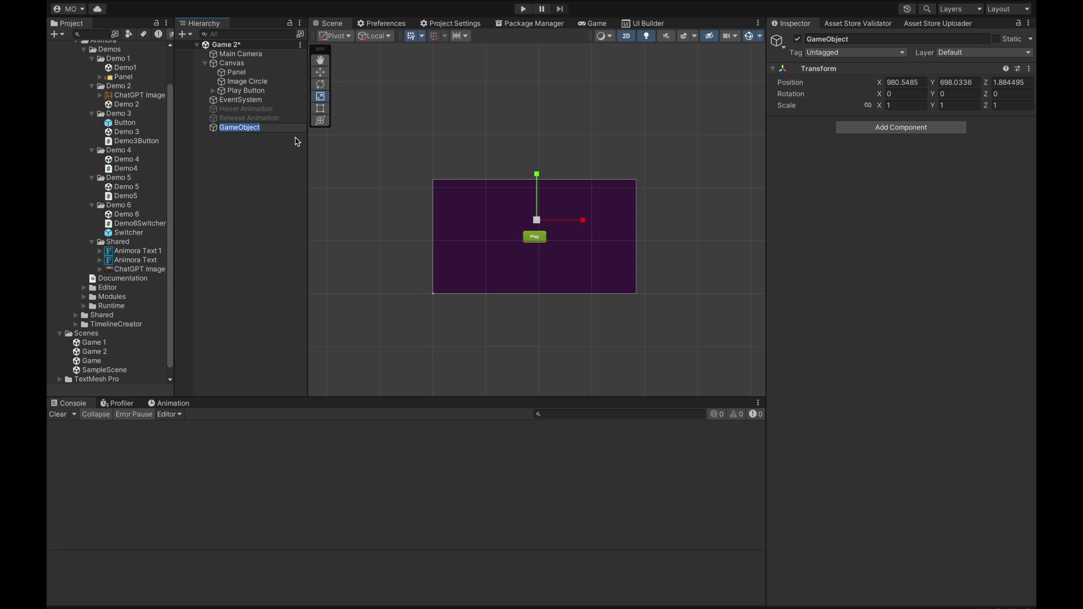
text(Hover Animation)
key(Return)
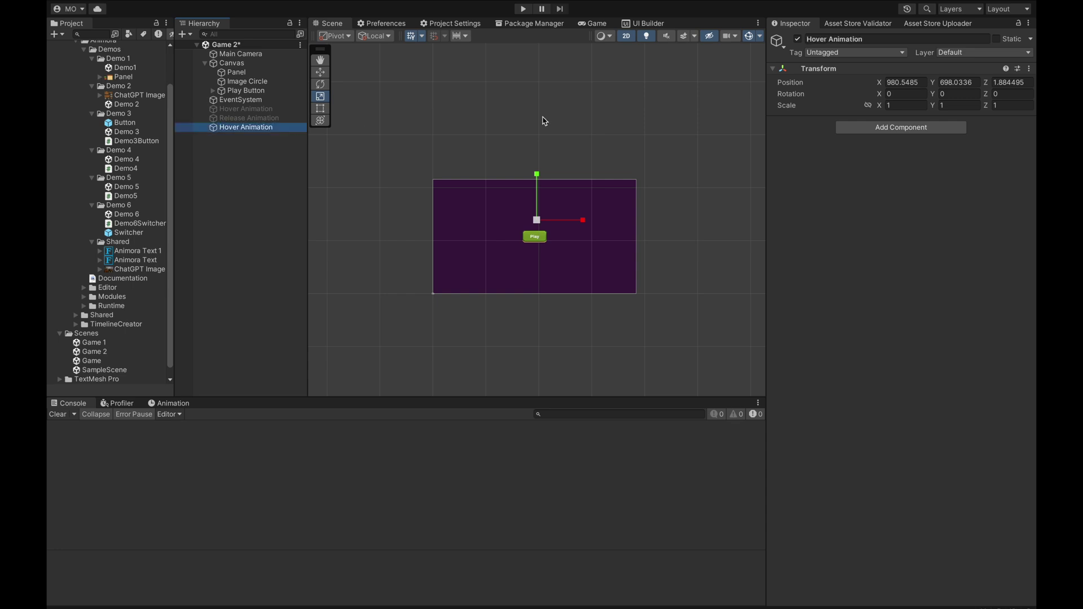
Add the Animora Player component to the new Hover Animation object.
click(897, 129)
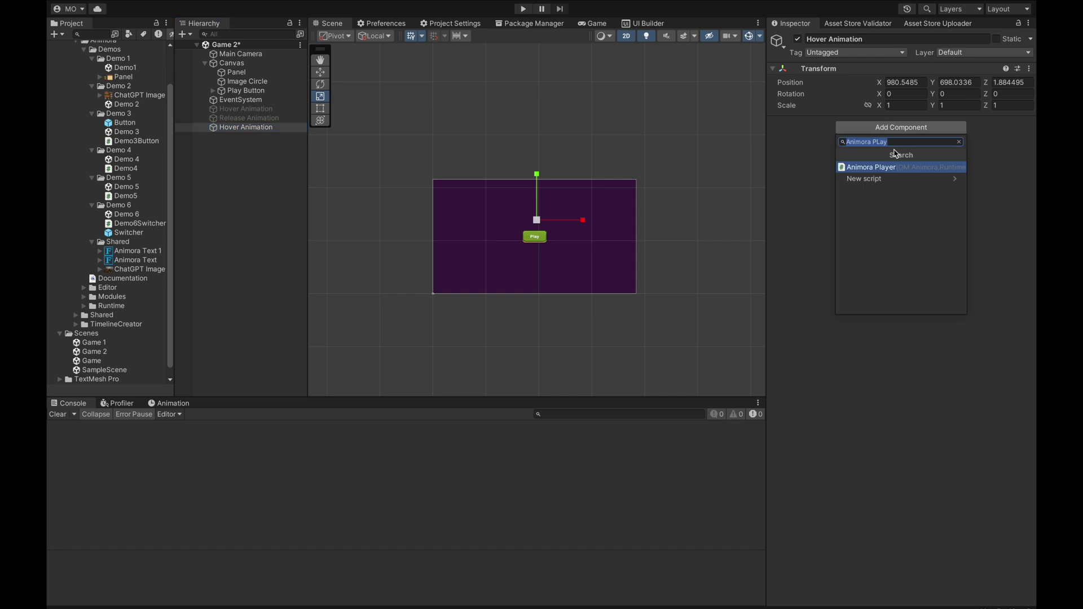
text(An)
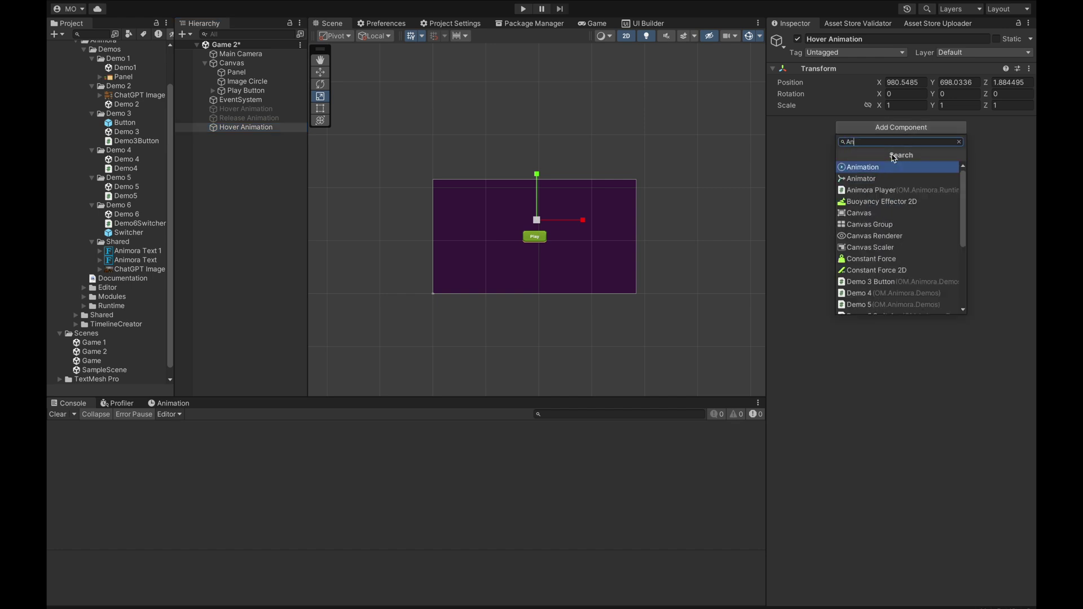
text(imora Play)
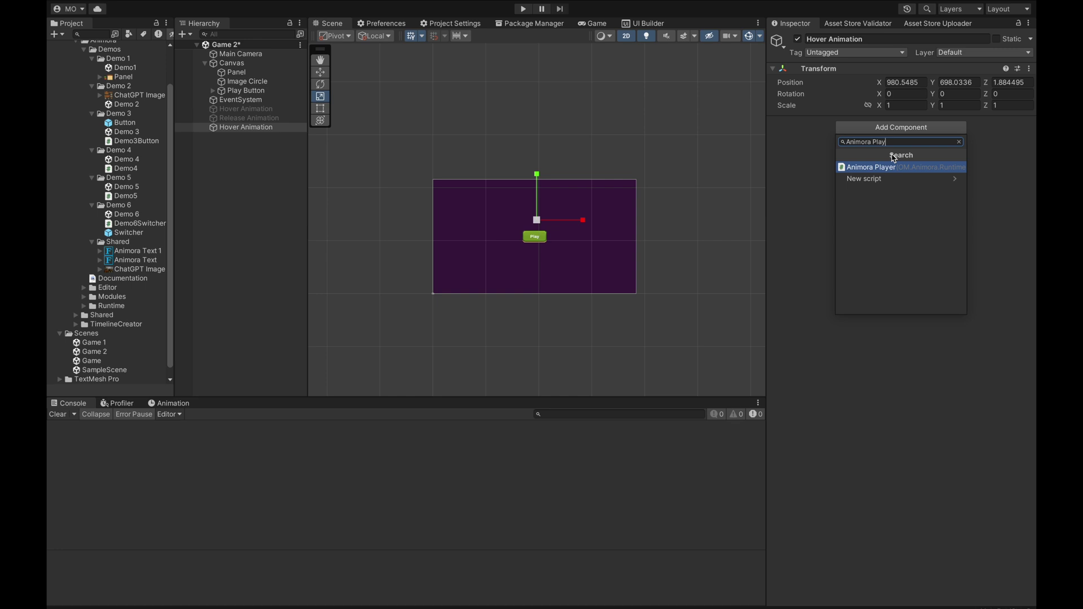
key(Return)
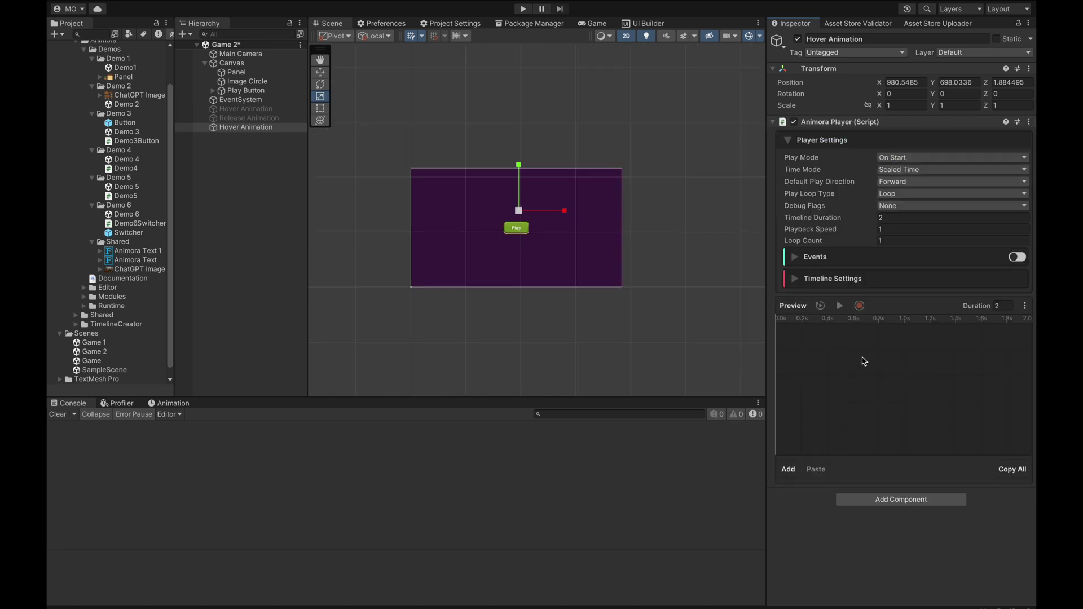
Add a Set Size Delta clip to the Animora Player's timeline.
right_click(872, 381)
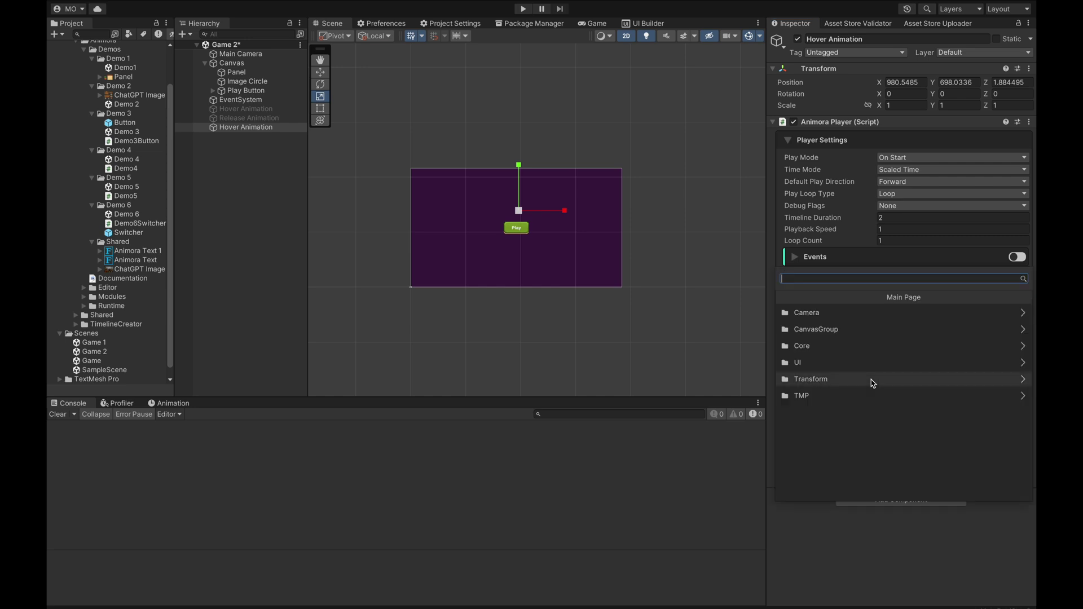
text(si)
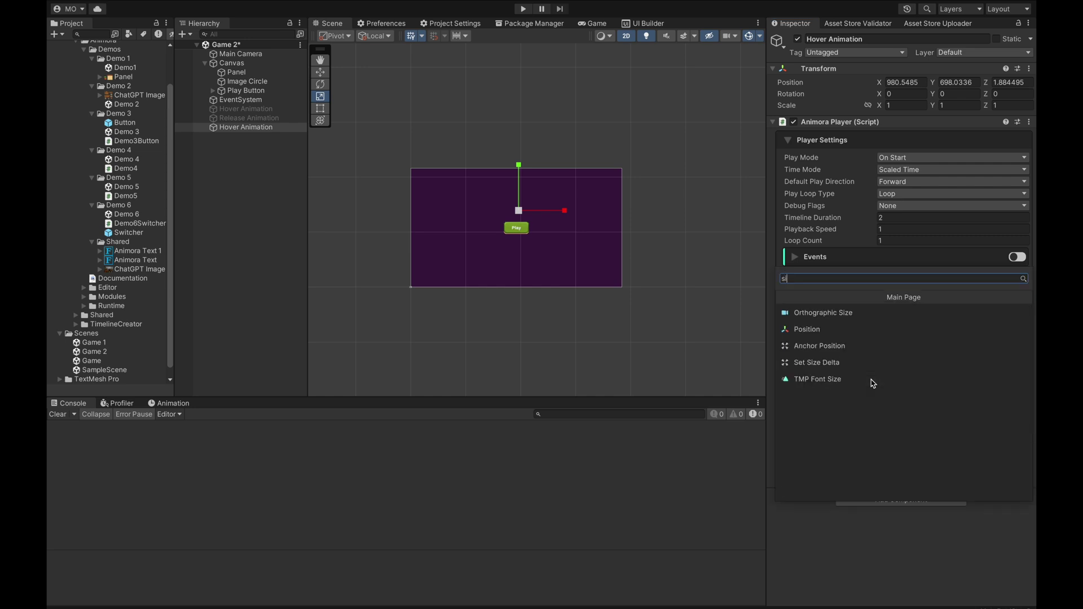
text(ze)
key(Down)
key(Down)
key(Return)
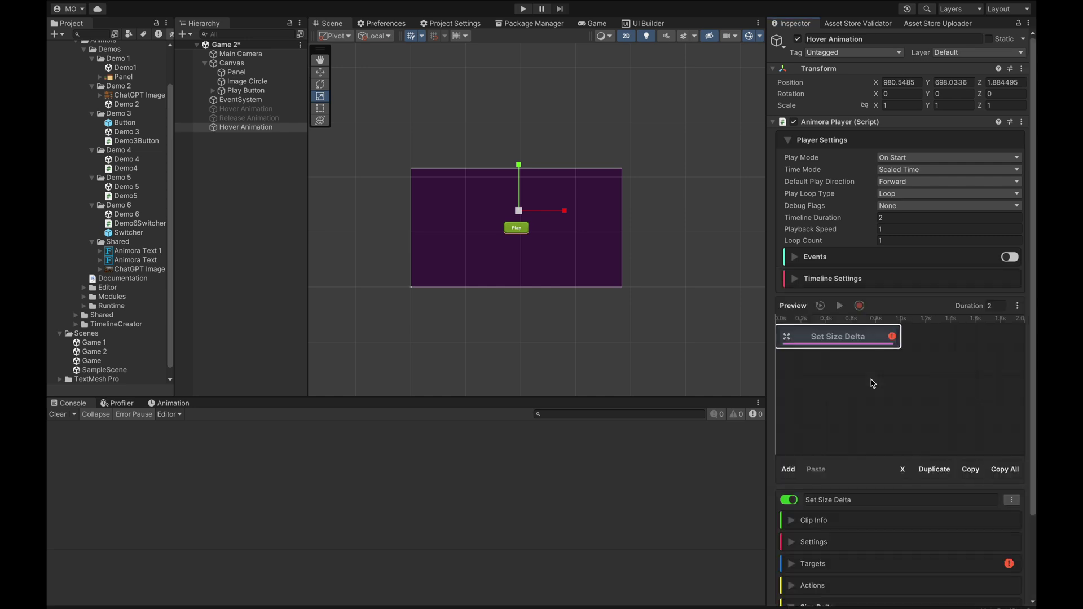
Assign Image Circle as the direct target of the Set Size Delta clip.
scroll(849, 378, down, 4)
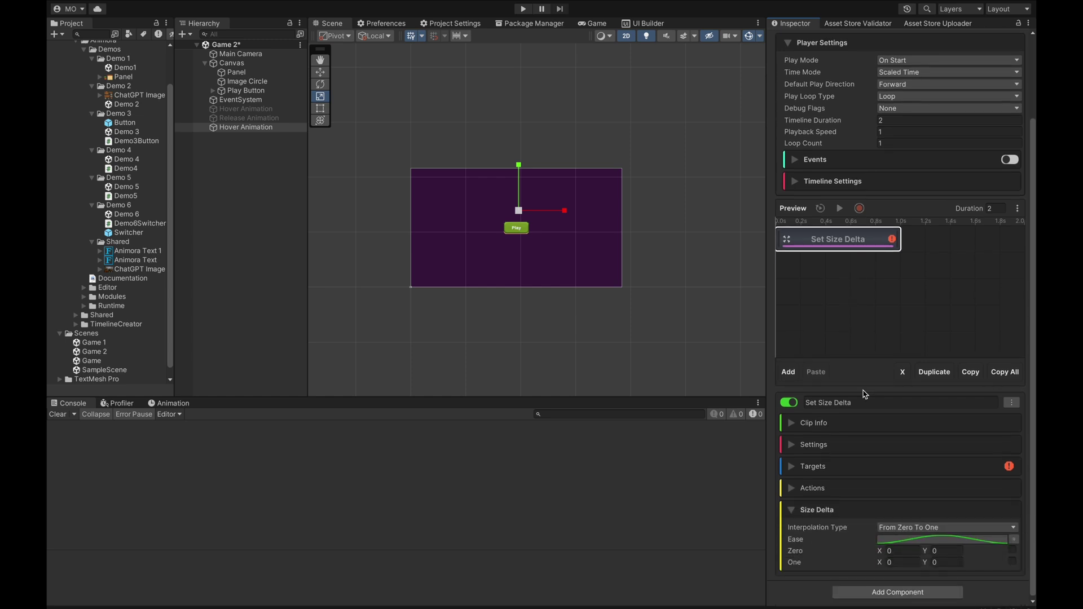
click(813, 466)
scroll(838, 481, down, 2)
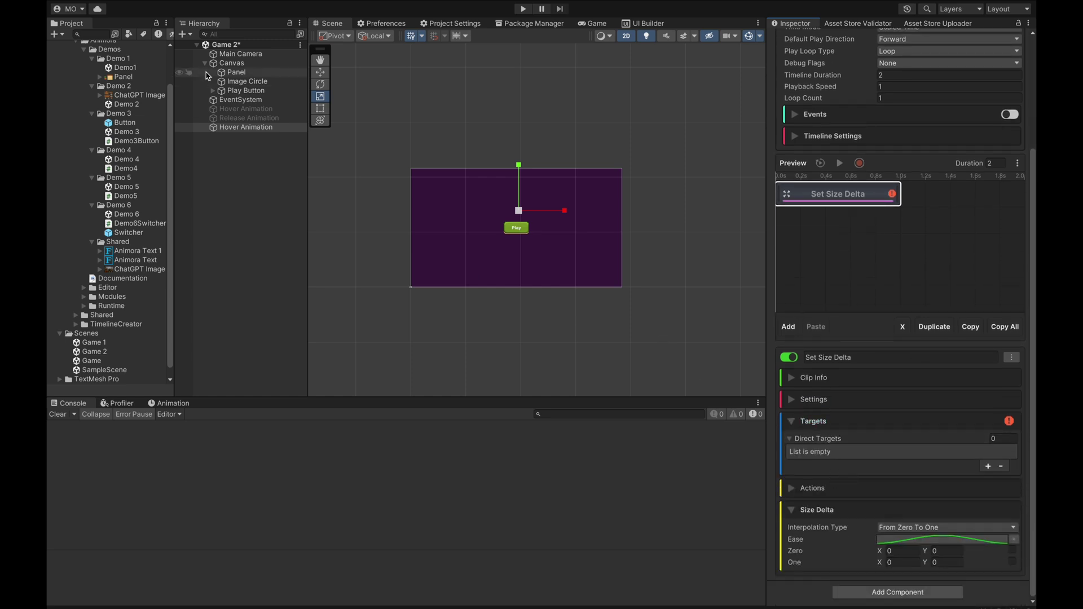
drag(227, 82, 854, 200)
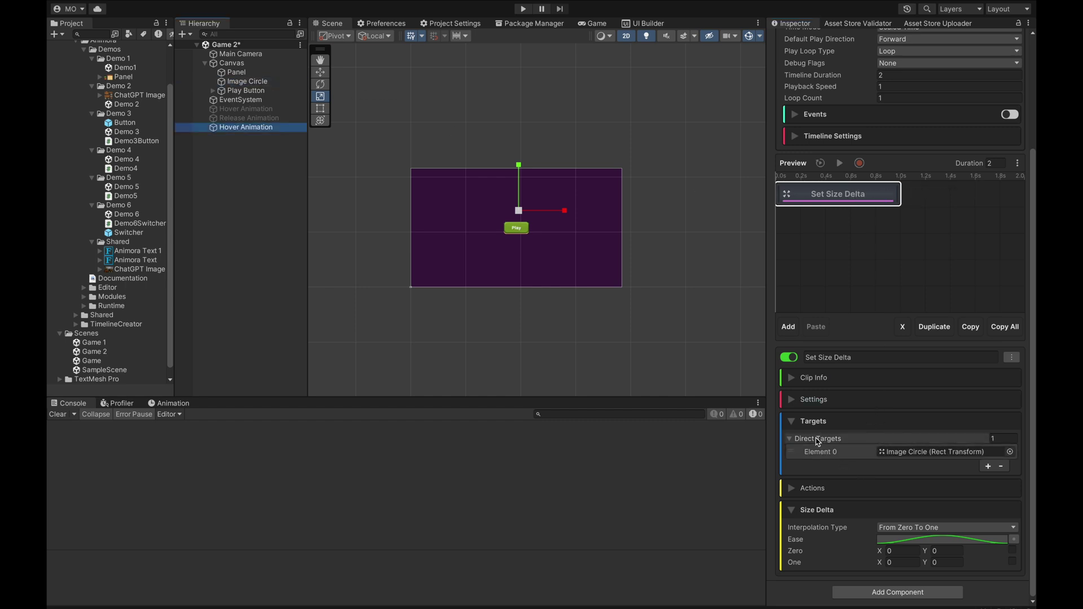
click(834, 423)
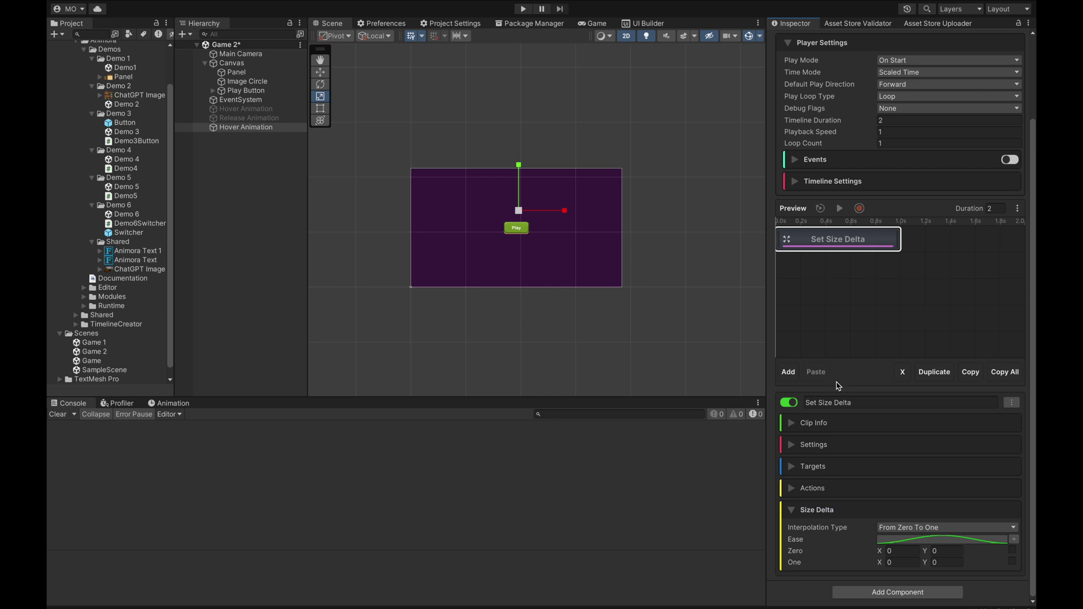
Set the clip's Size Delta interpolation to From Current To One and its One value to X 3000, Y 3000.
click(910, 528)
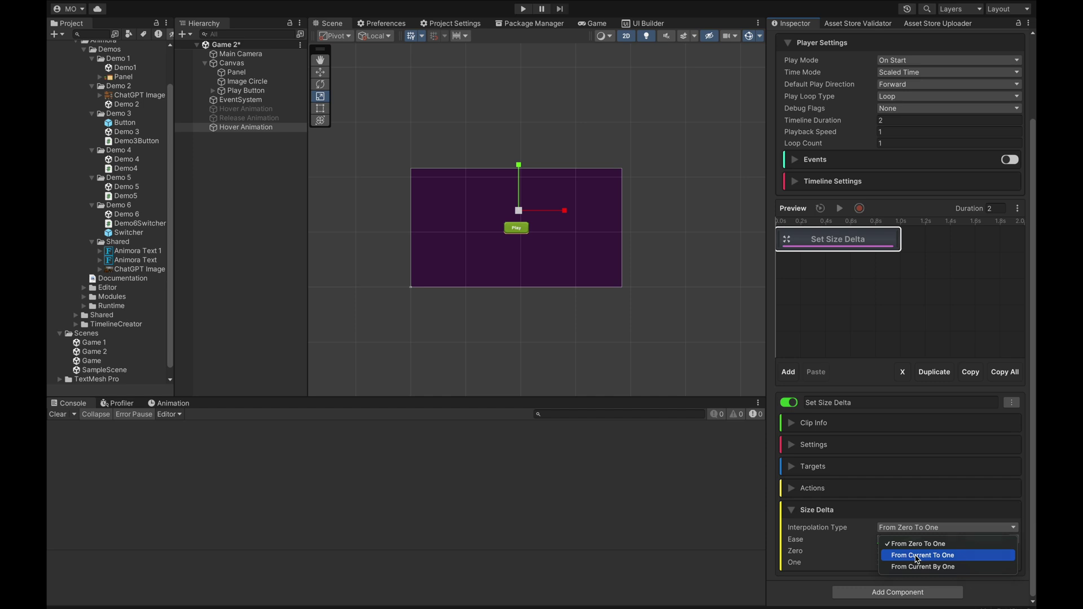
click(916, 556)
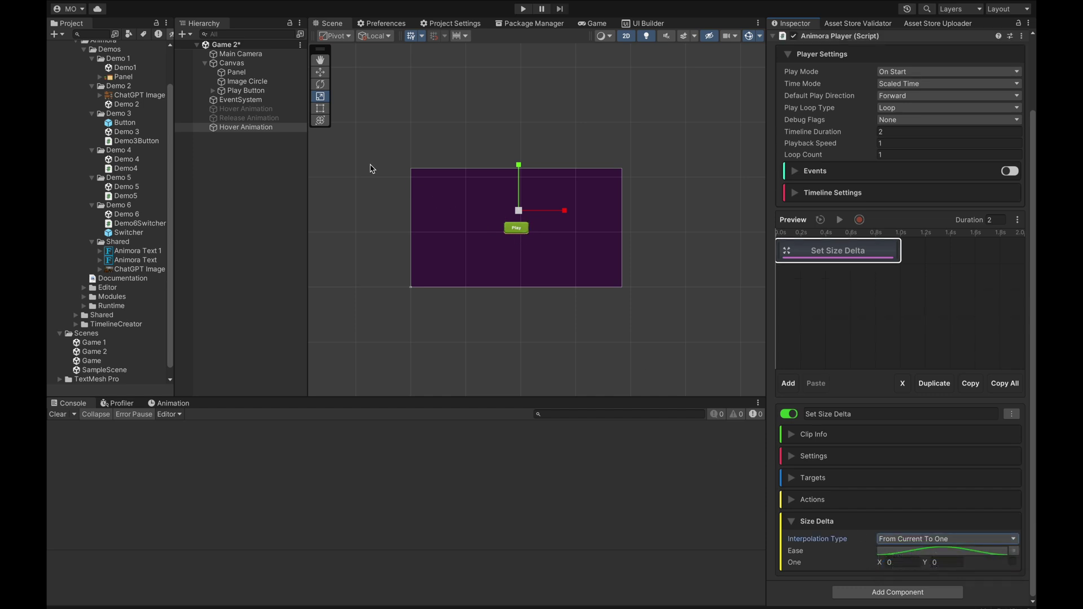
click(262, 82)
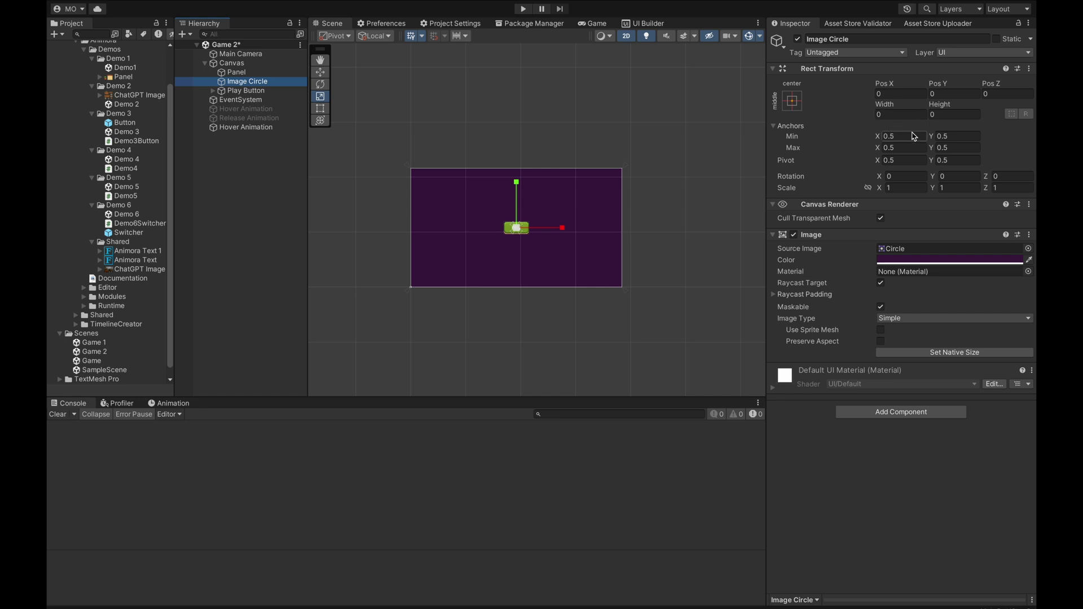
click(267, 127)
scroll(920, 520, down, 3)
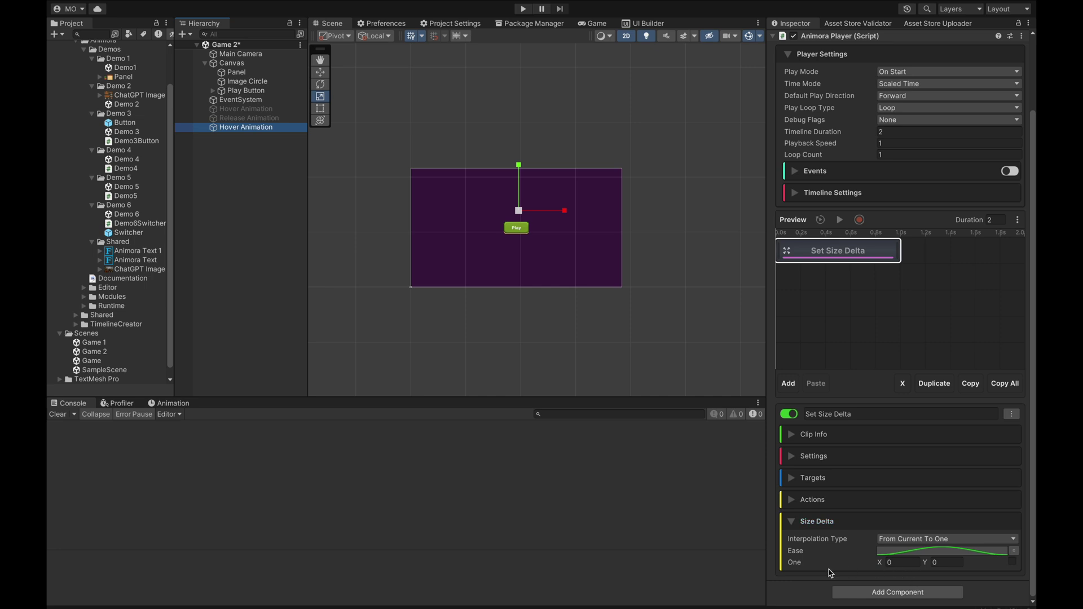
click(905, 562)
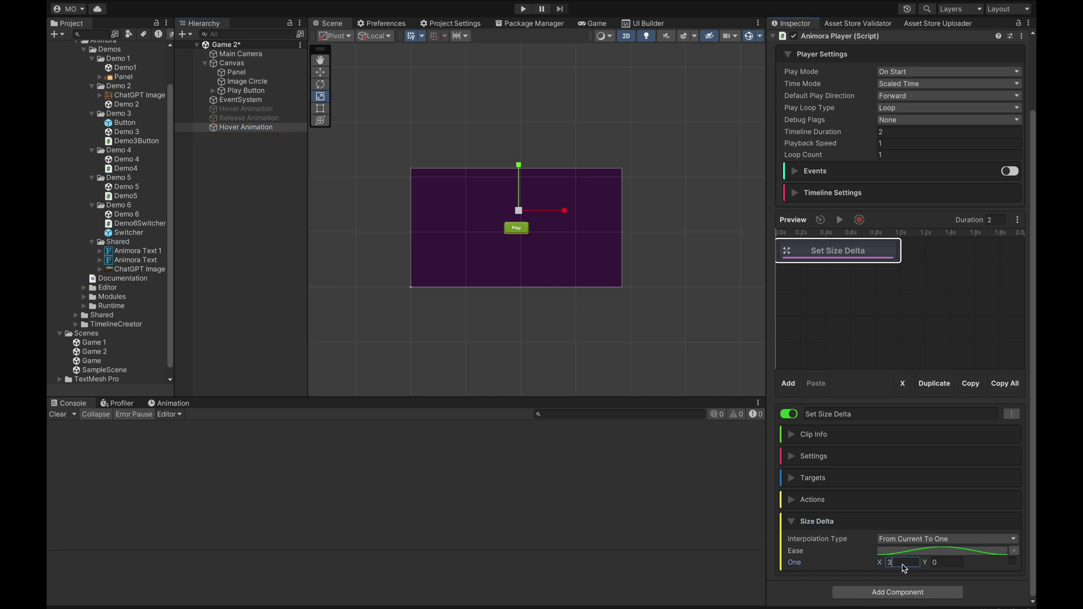
text(3000)
key(Tab)
text(3000)
Scrub the Set Size Delta clip's preview and inspect its ease curve.
click(893, 589)
click(792, 587)
drag(784, 236, 842, 231)
click(967, 553)
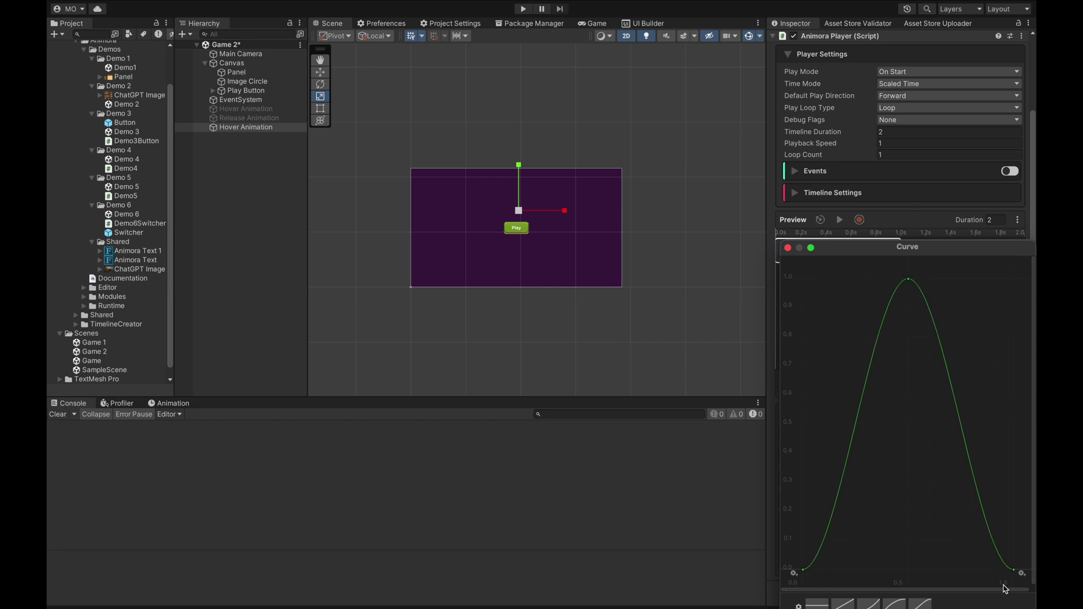
click(788, 248)
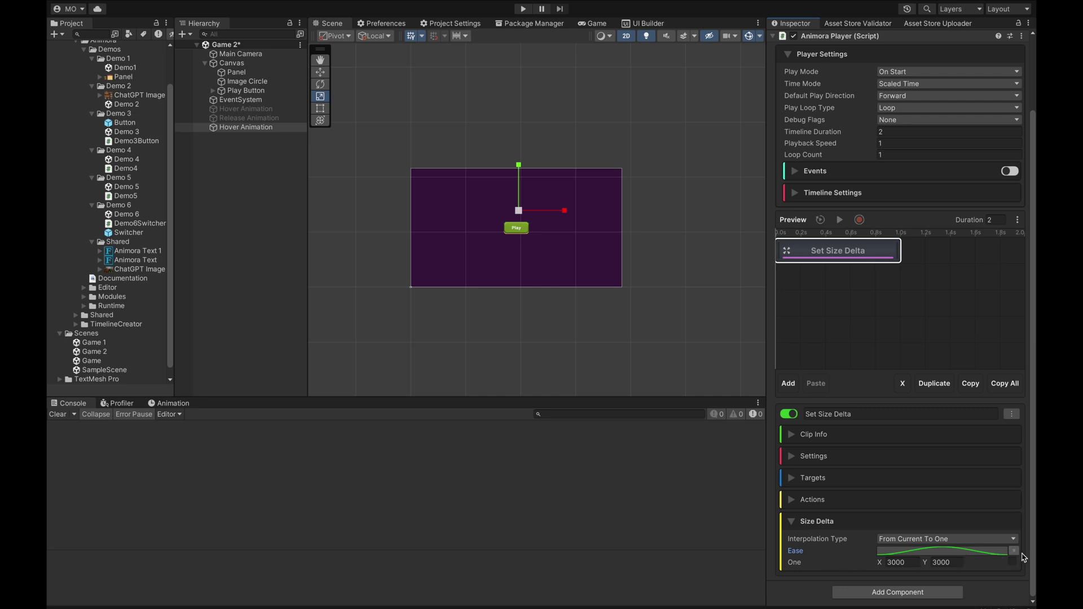
Change the Size Delta ease to the Linear lerp and preview the clip along the timeline.
click(1013, 551)
mouse_move(930, 501)
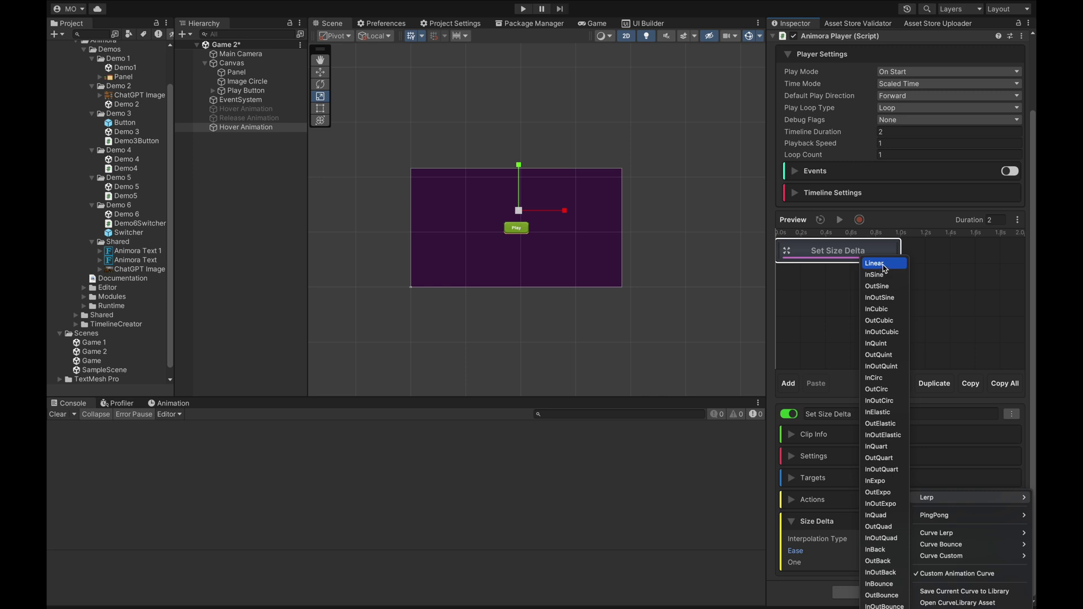
click(884, 269)
mouse_move(780, 236)
mouse_down()
mouse_move(894, 236)
mouse_move(788, 234)
mouse_up()
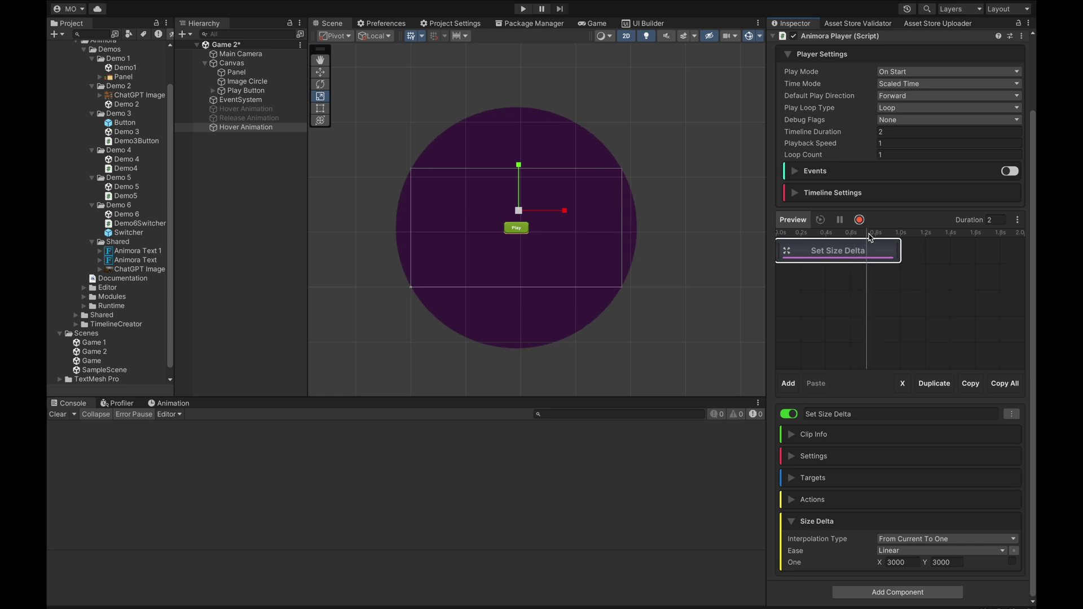
End the timeline preview and add a Color Image clip to the Hover Animation timeline.
click(793, 221)
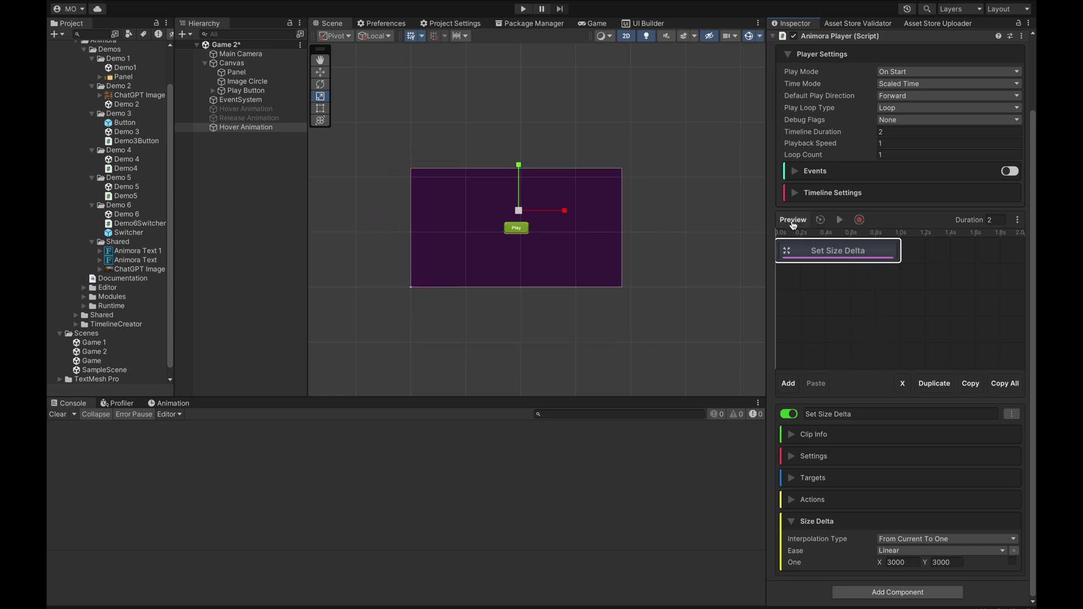
click(853, 319)
right_click(859, 394)
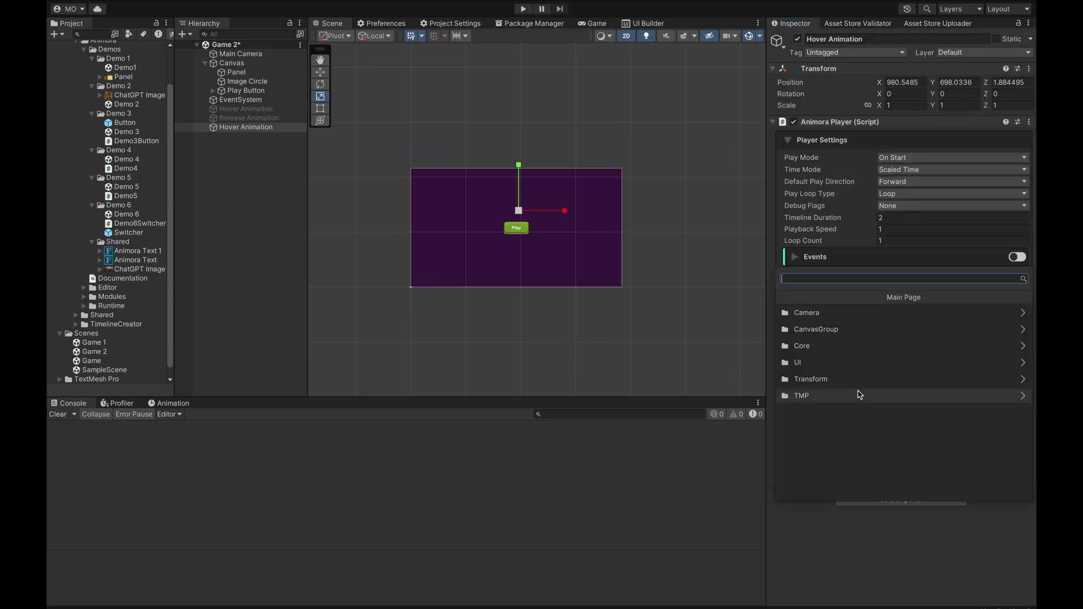
text(color)
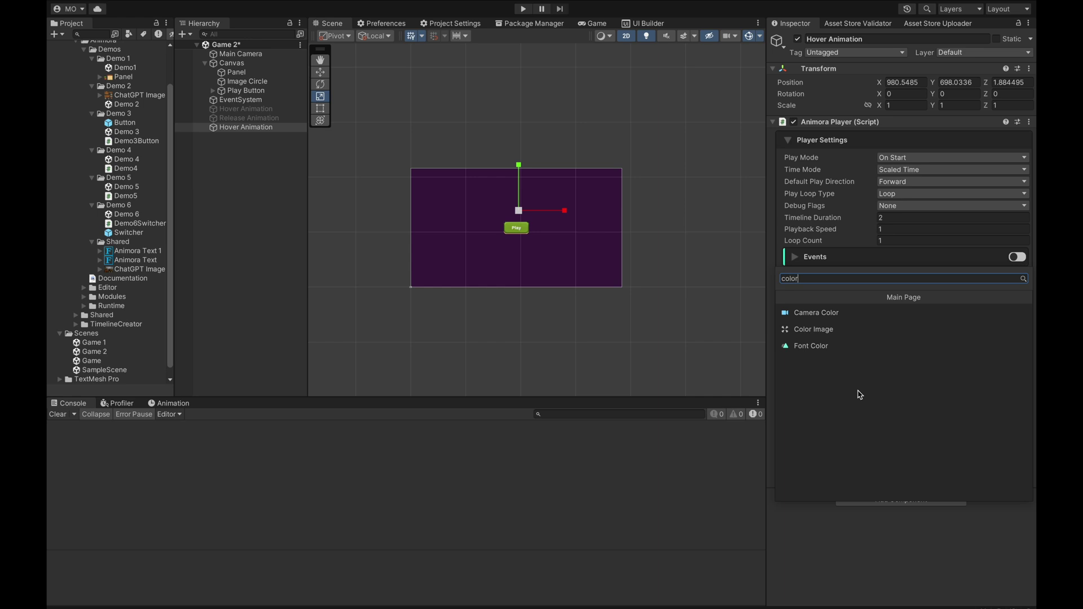
key(Down)
key(Down)
key(Return)
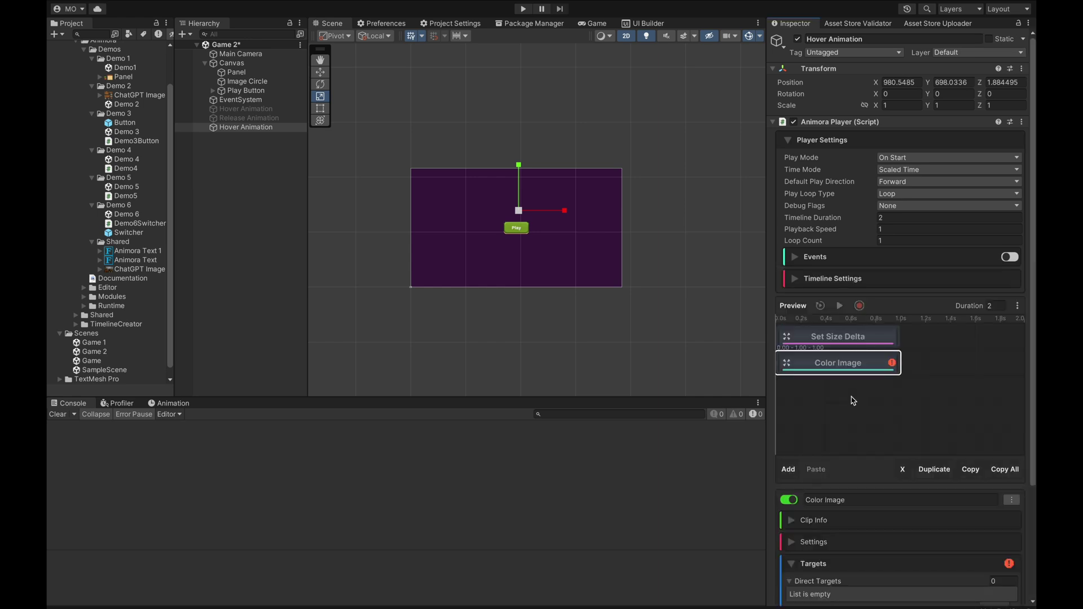
Assign Image Circle as the direct target of the Color Image clip.
scroll(854, 398, down, 3)
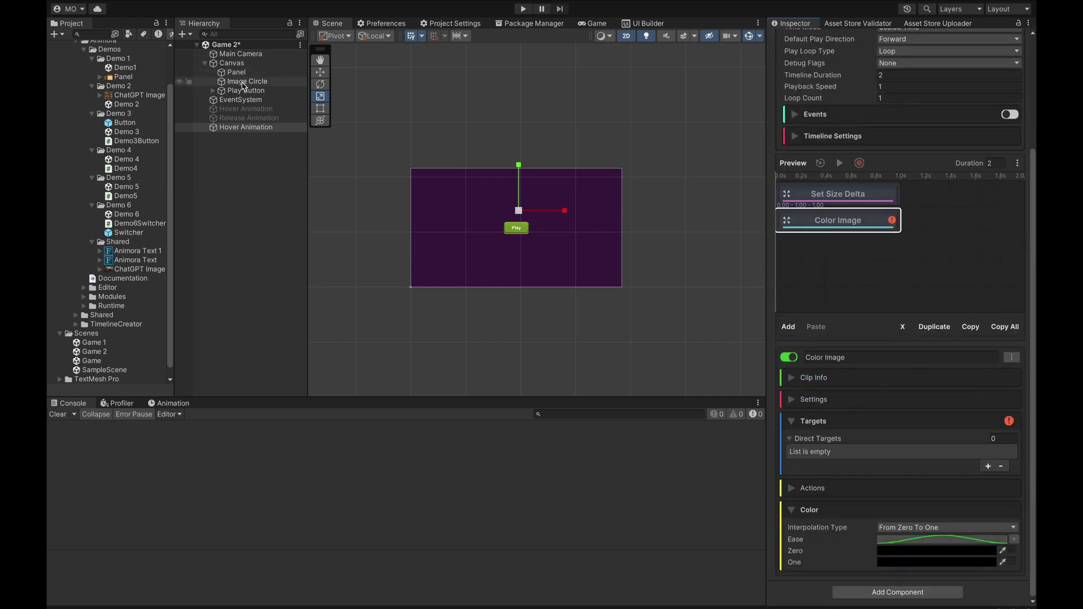
drag(237, 84, 863, 442)
click(837, 427)
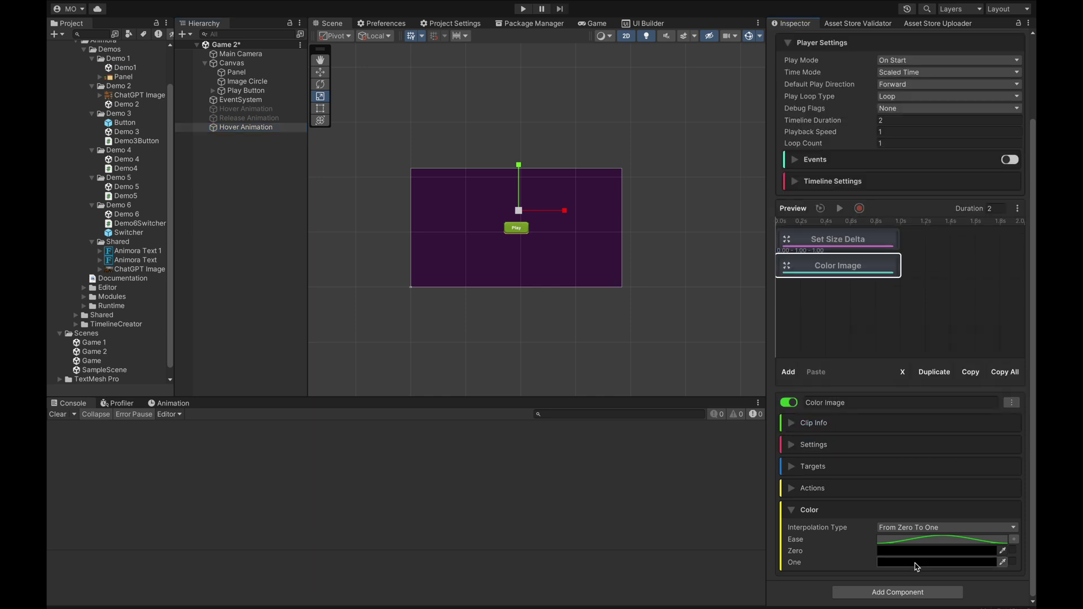
Set the Color Image clip's interpolation to From Current To One and its One color to green 237832.
click(905, 528)
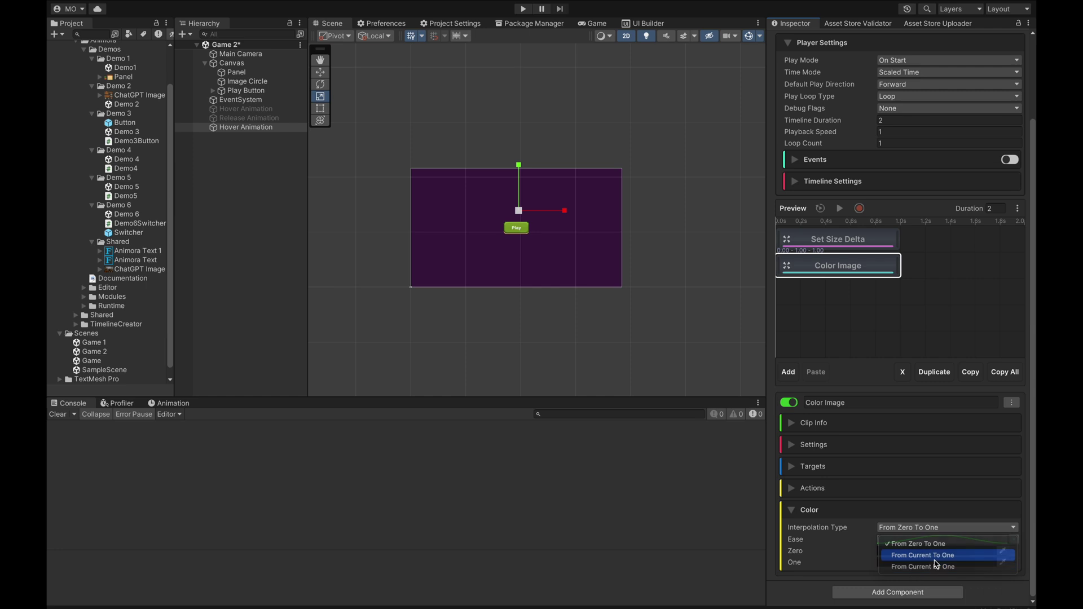
click(934, 558)
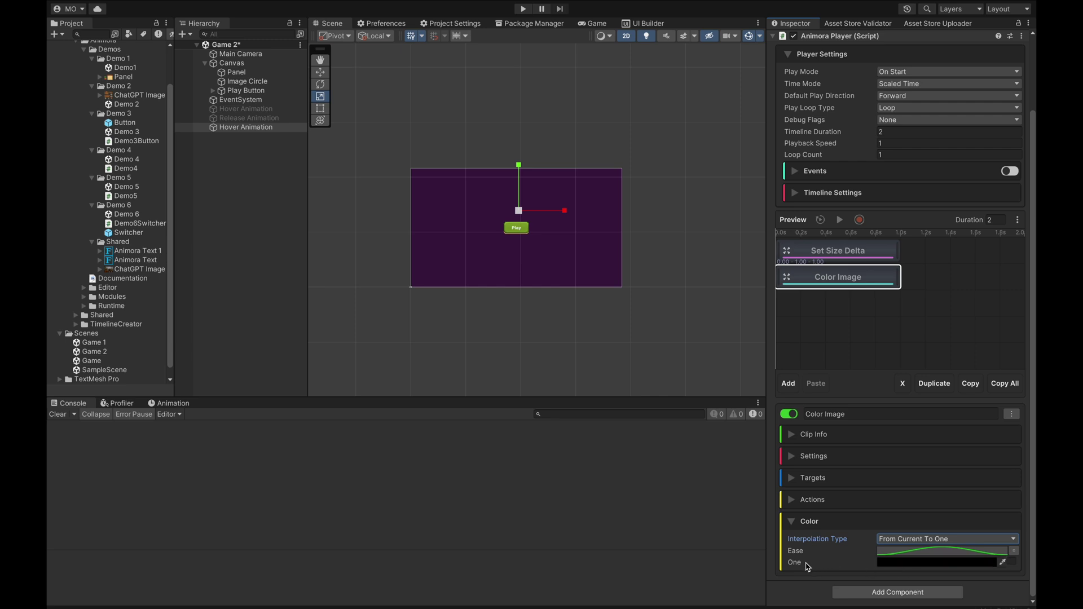
click(904, 562)
key(super+v)
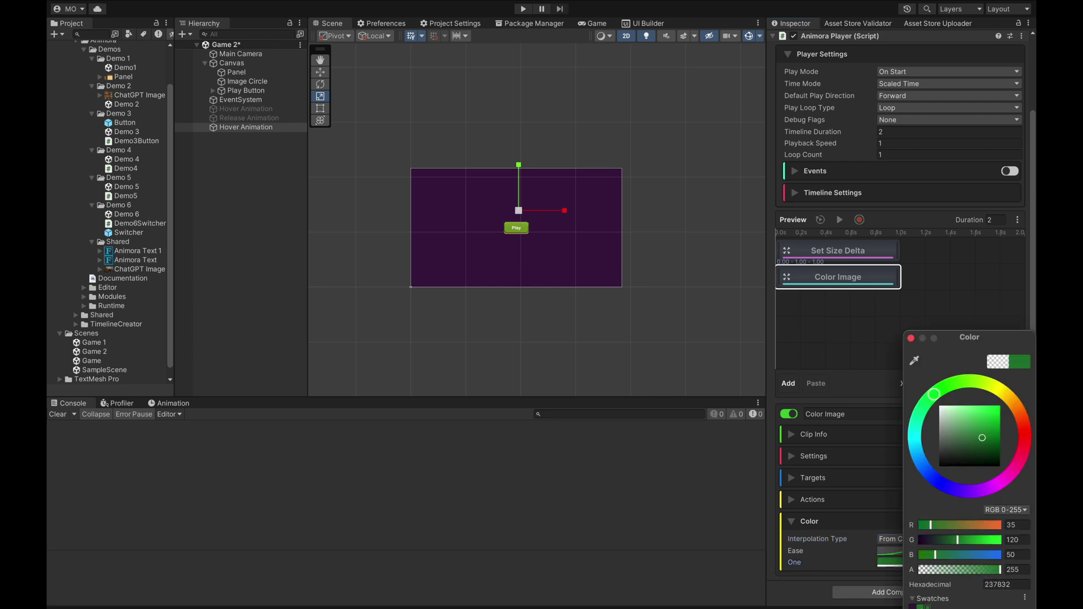
click(811, 580)
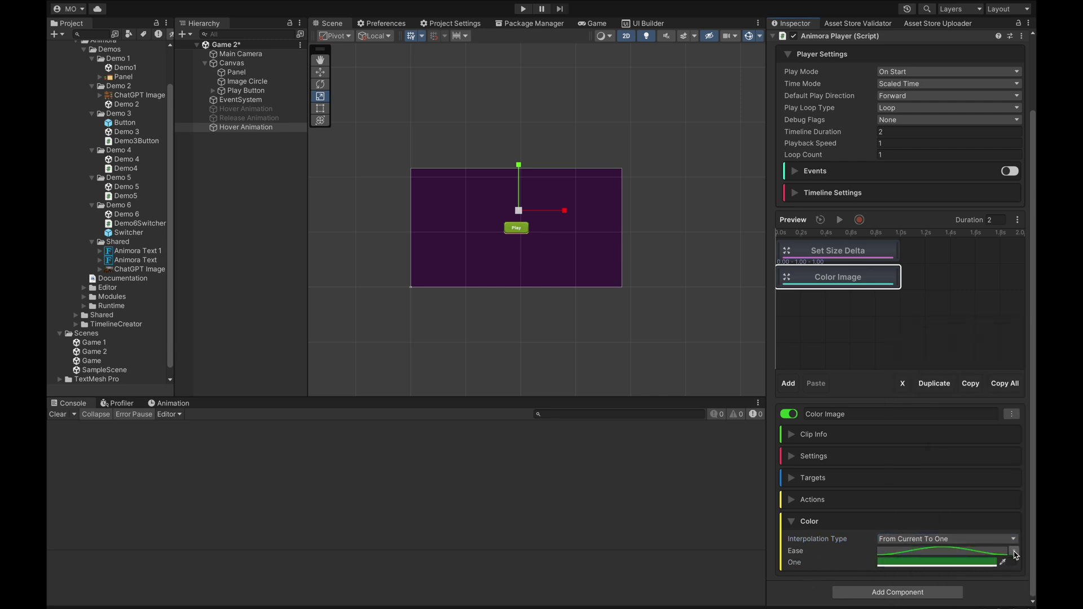
Change the Color Image clip's ease to the Linear lerp.
click(1014, 551)
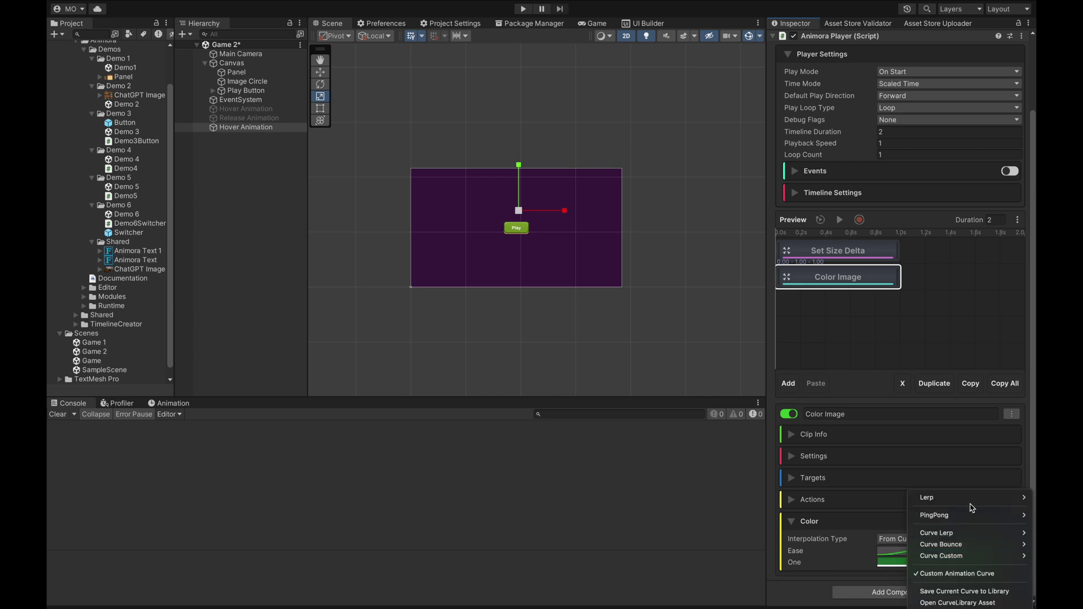
mouse_move(970, 498)
click(884, 275)
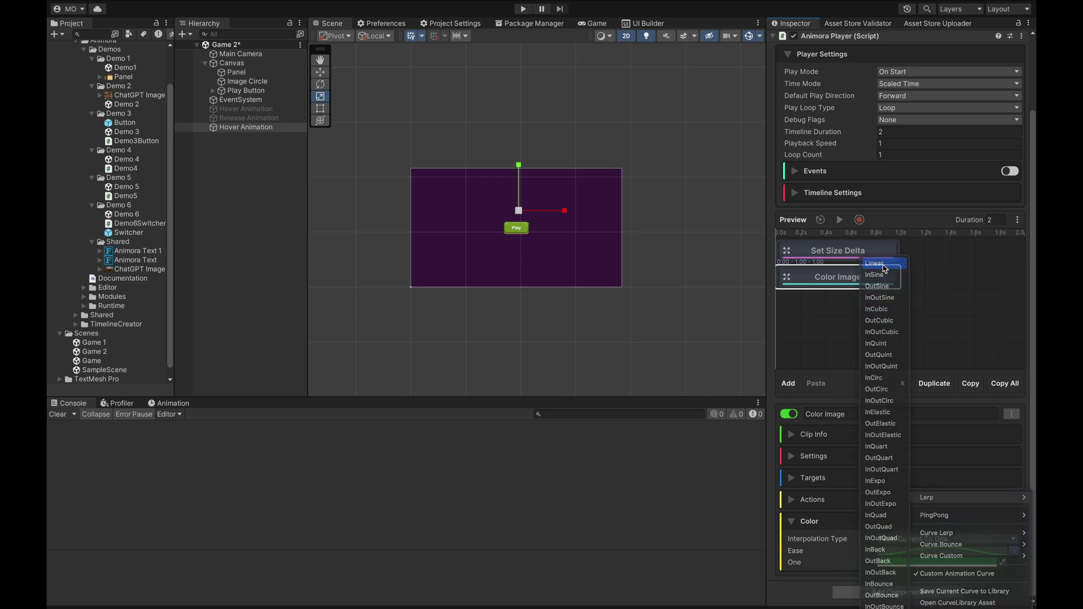
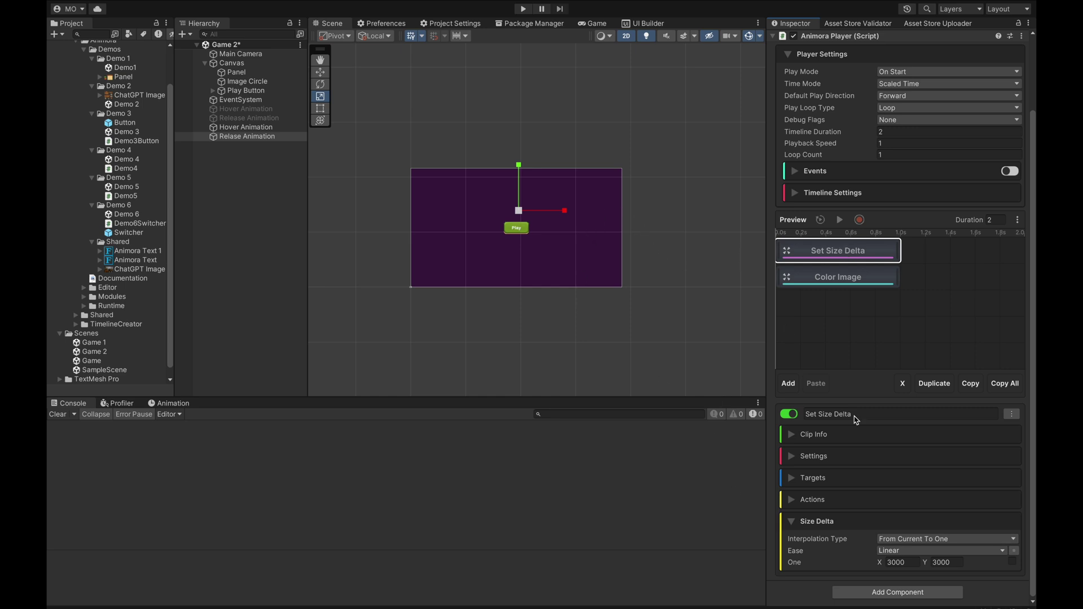
Set the X of the Size Delta One value to 0 in Relase Animation's Set Size Delta clip.
click(904, 565)
text(0)
click(946, 564)
Set the One color of Relase Animation's Color Image clip to purple 3E1943.
click(829, 277)
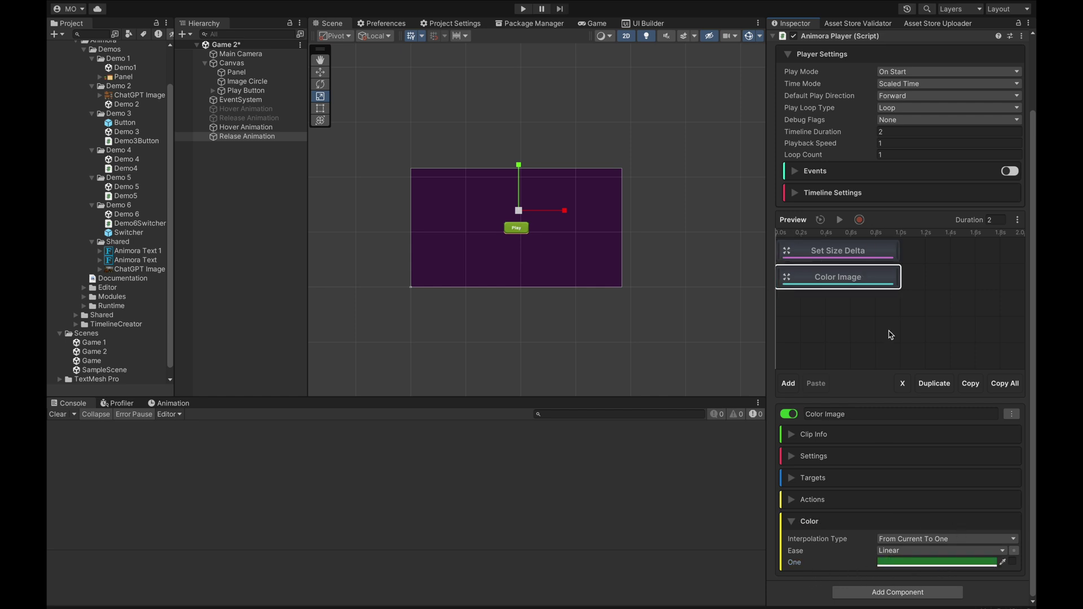
click(904, 561)
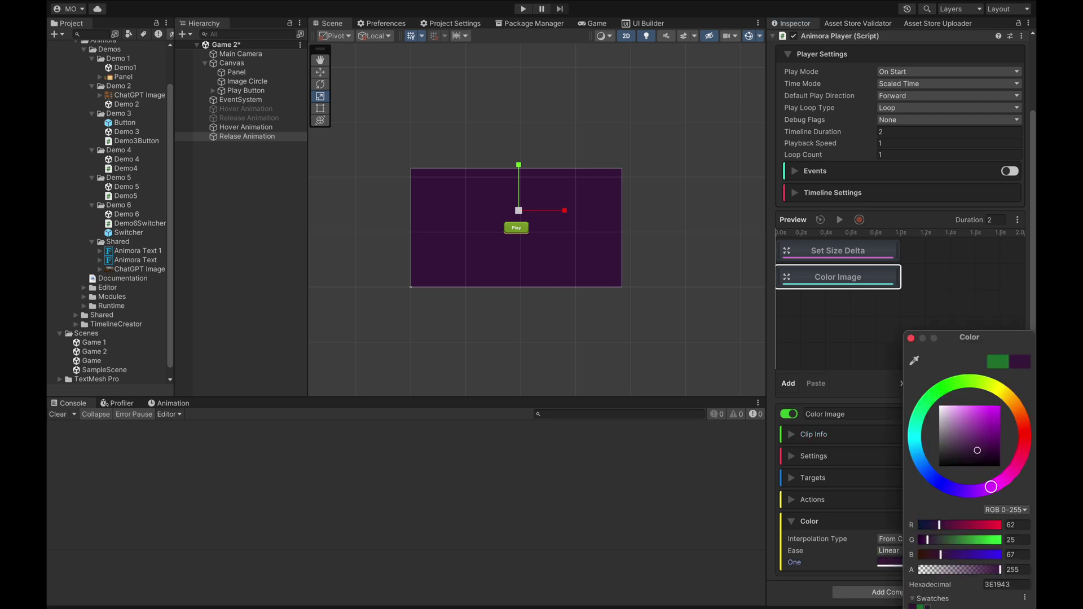
click(835, 356)
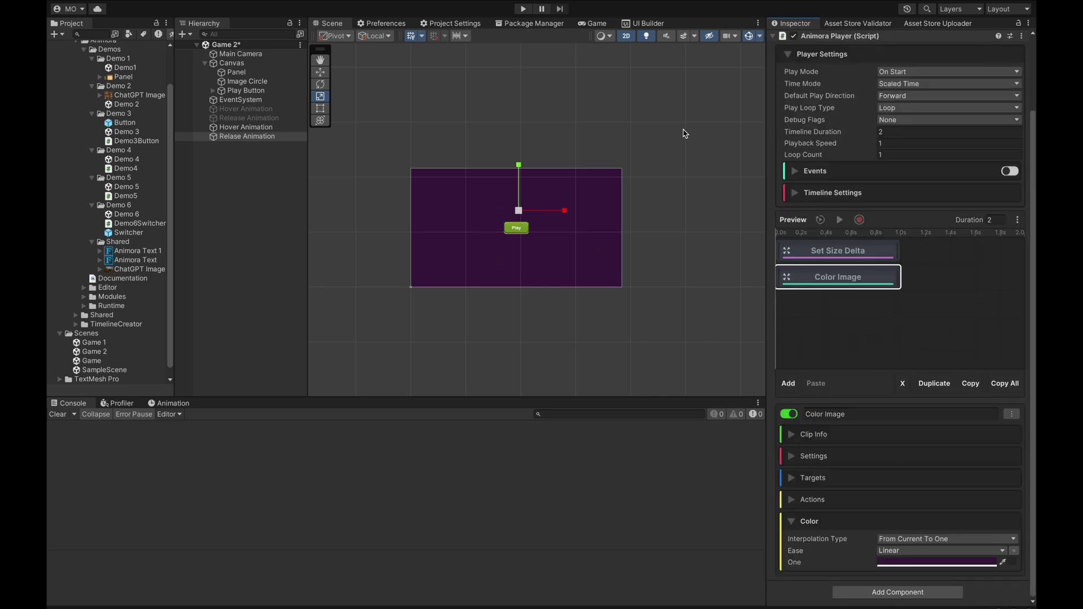
Set Play Mode to Manual on both the Relase Animation and Hover Animation players.
click(927, 71)
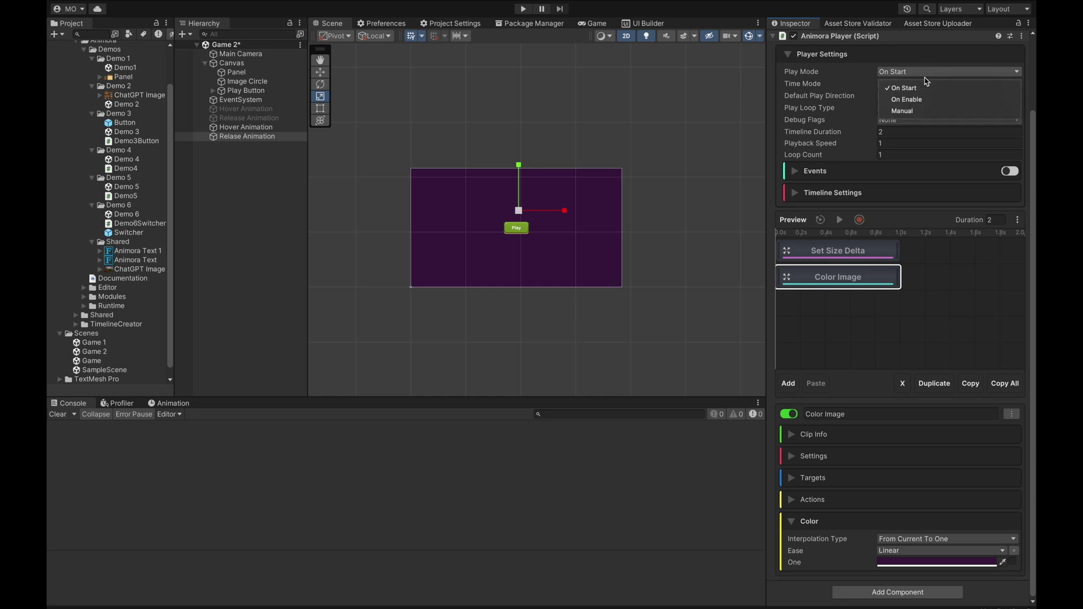
click(919, 111)
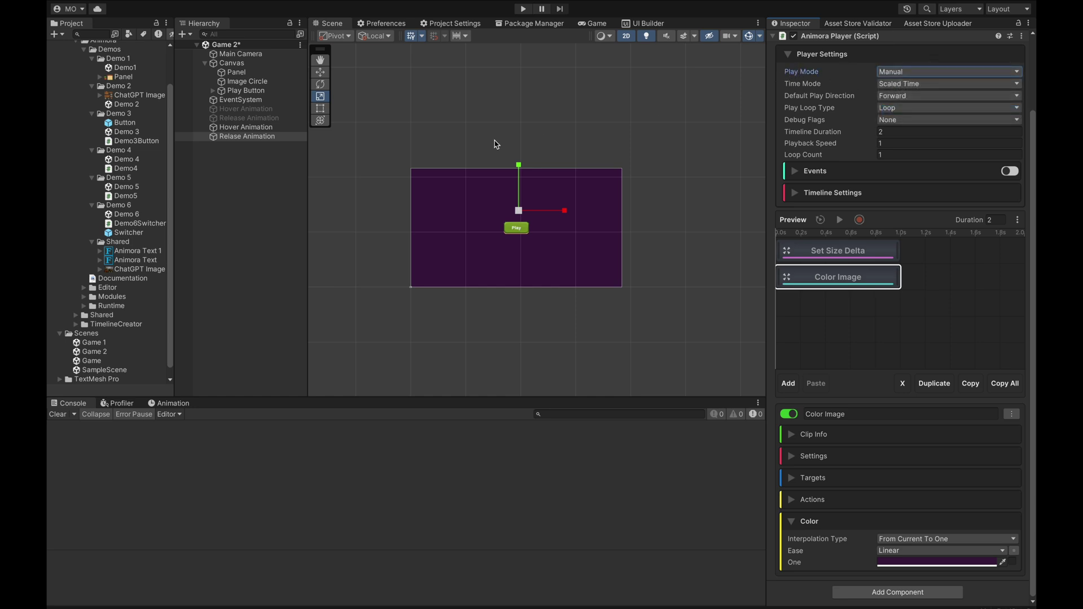
click(264, 129)
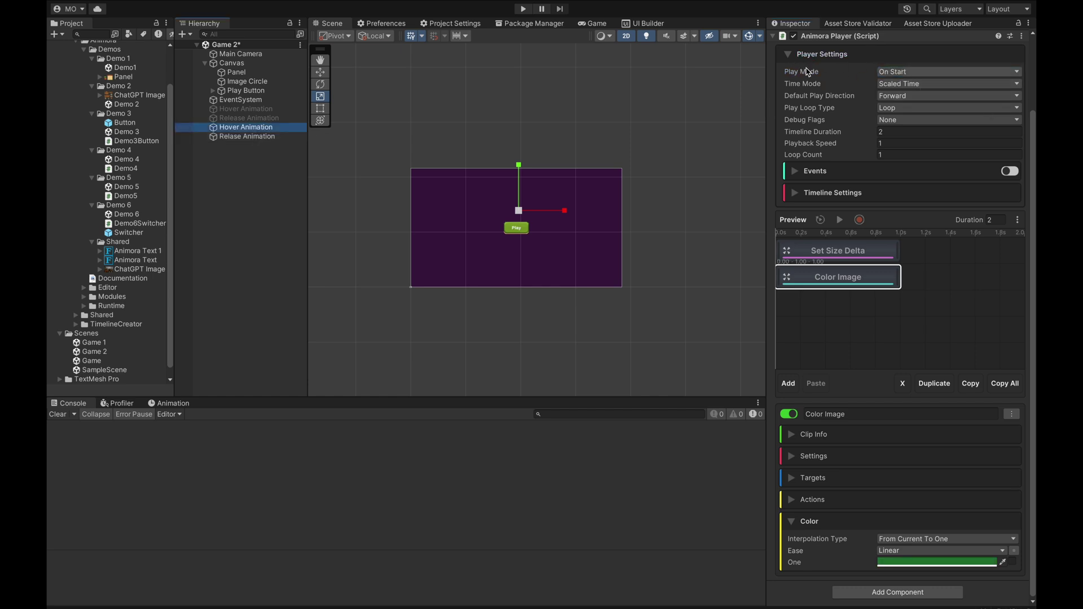
click(893, 73)
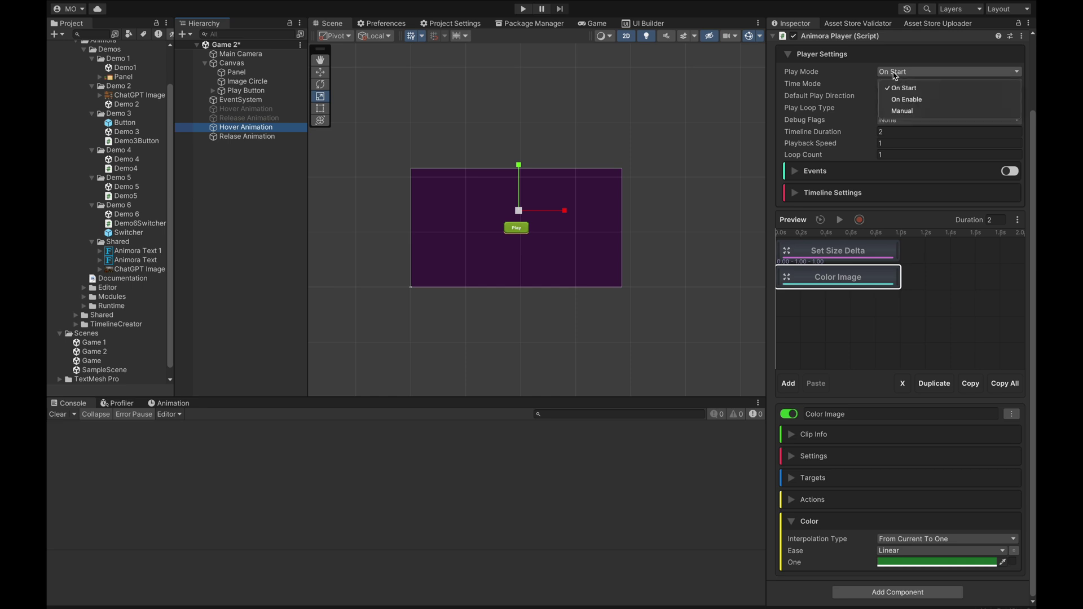
click(904, 111)
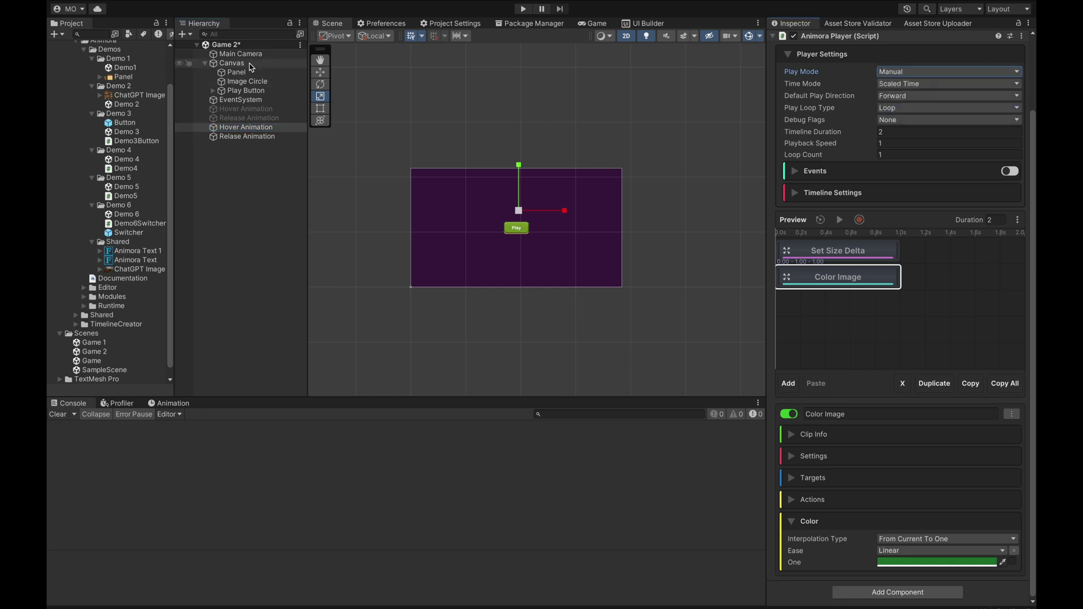
Assign the new Hover Animation and Relase Animation to the hover and release slots of Play Button's Demo 3 Button script.
click(254, 91)
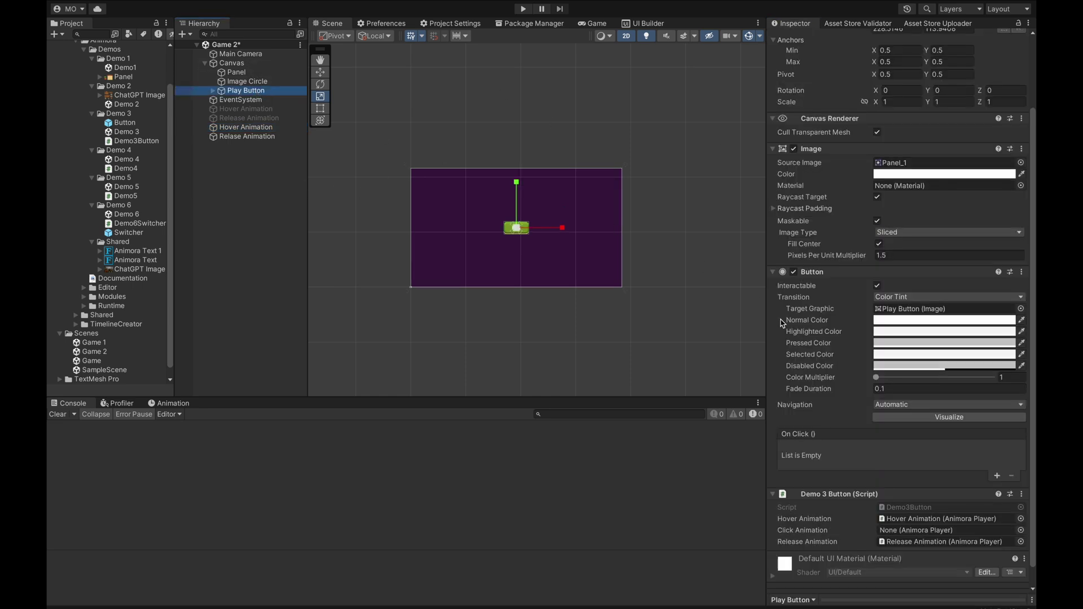
scroll(945, 438, down, 1)
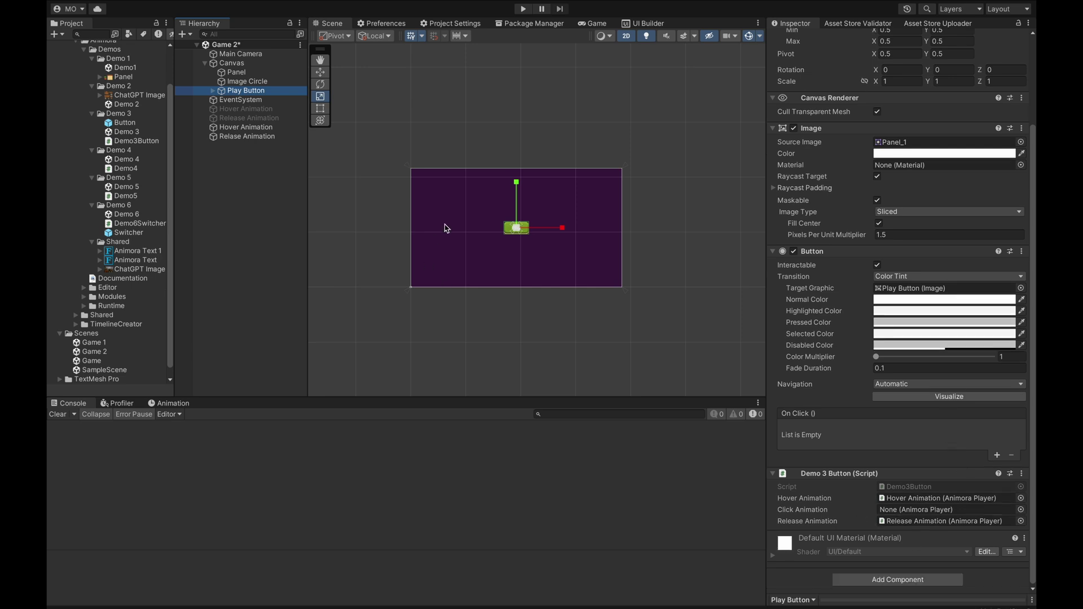
drag(246, 126, 916, 497)
drag(275, 137, 925, 522)
Run the scene to test the Play button's hover and release animations, and stop it.
click(299, 128)
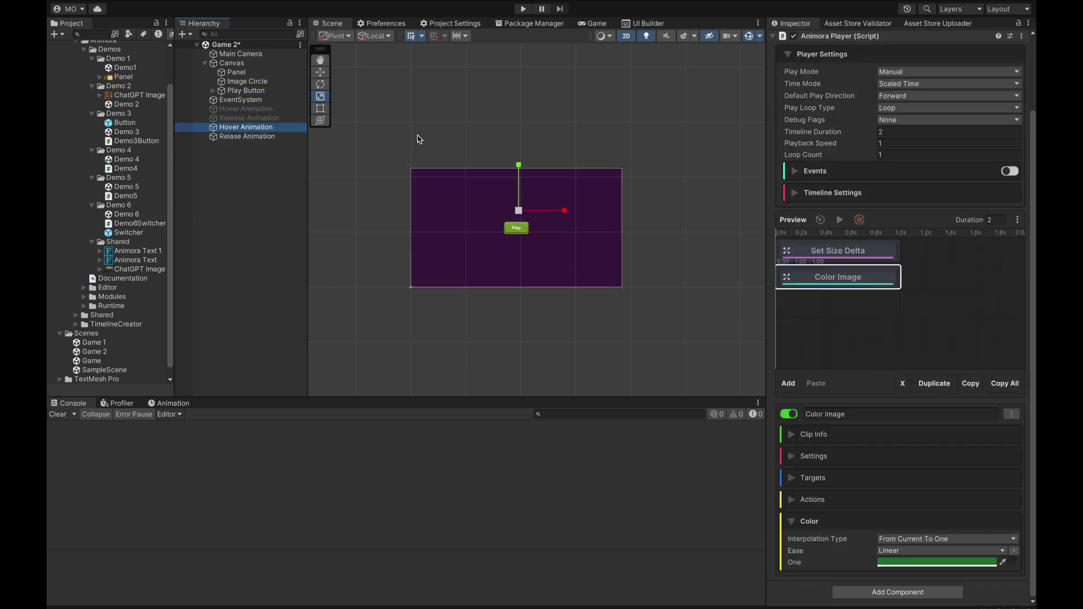
key(ctrl+p)
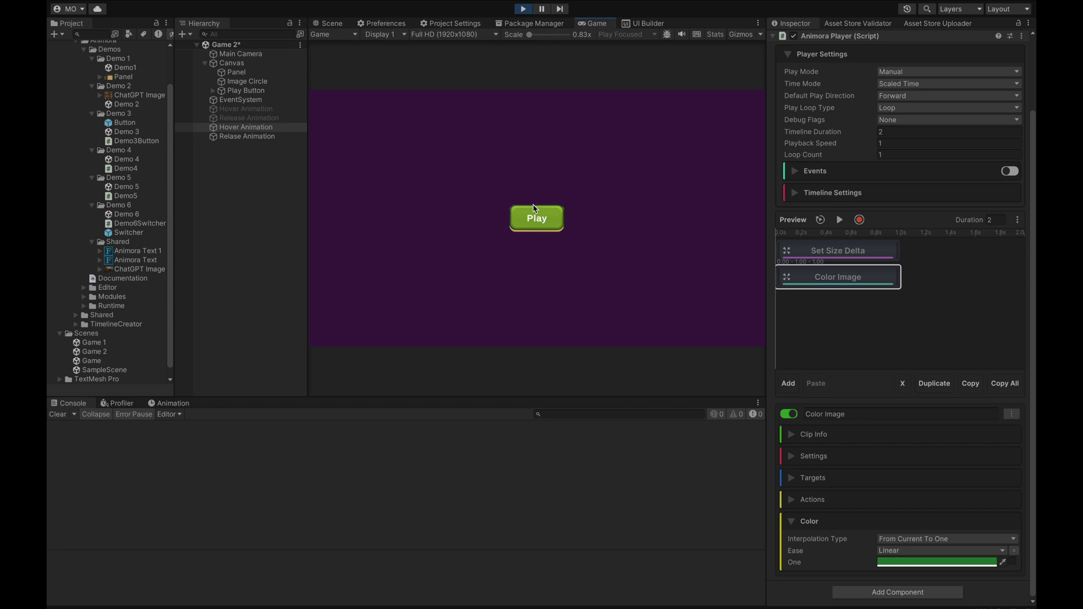
mouse_move(544, 215)
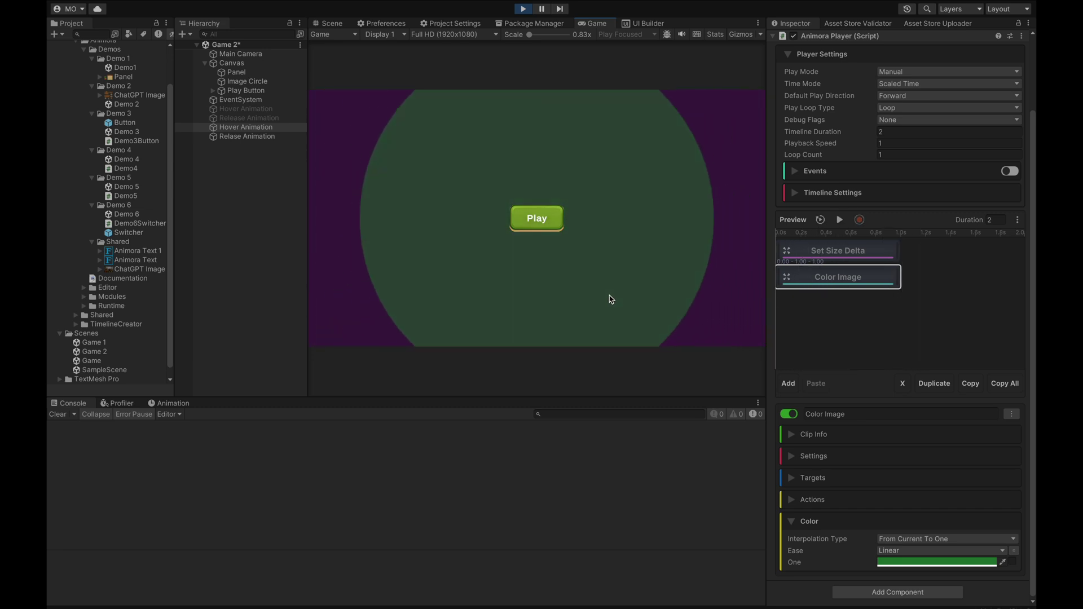
key(ctrl+p)
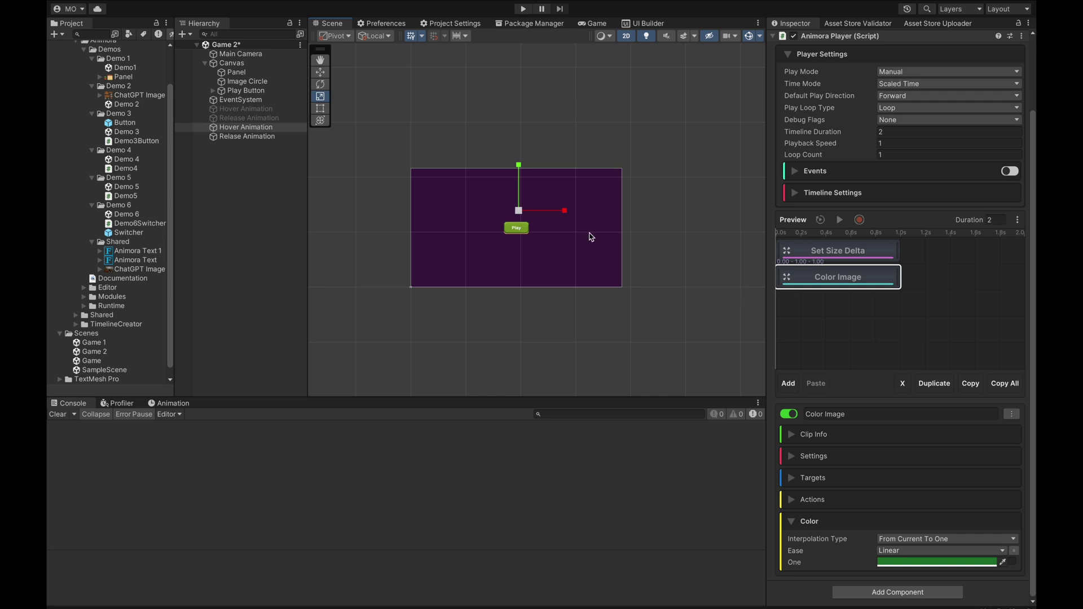
Set Hover Animation's duration to 1 and shorten Set Size Delta to about 0.75 s and Color Image to about 0.6 s.
click(995, 220)
text(1)
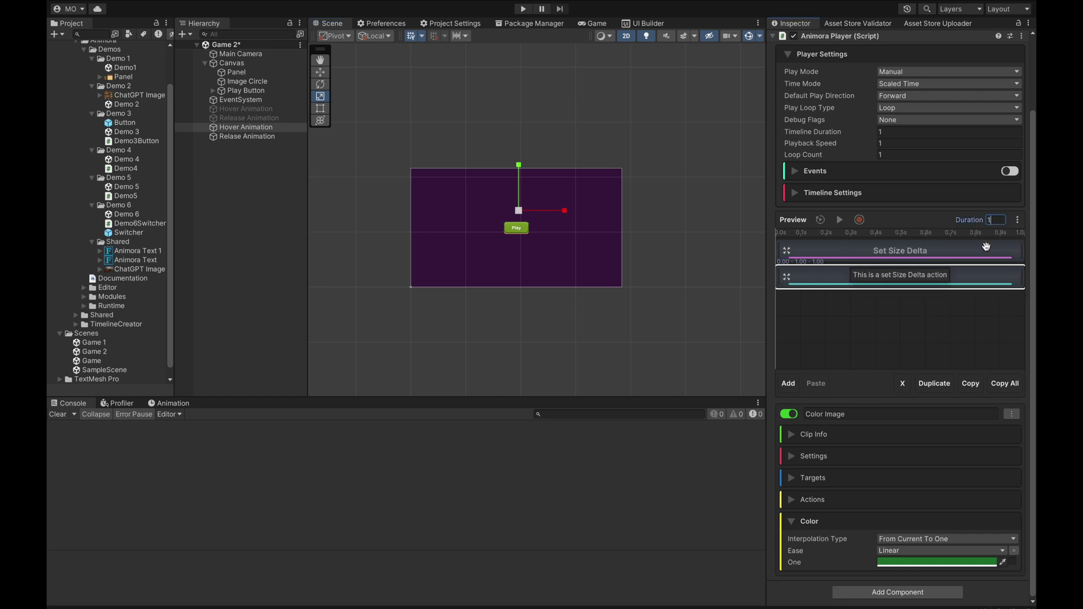
drag(1021, 250, 964, 247)
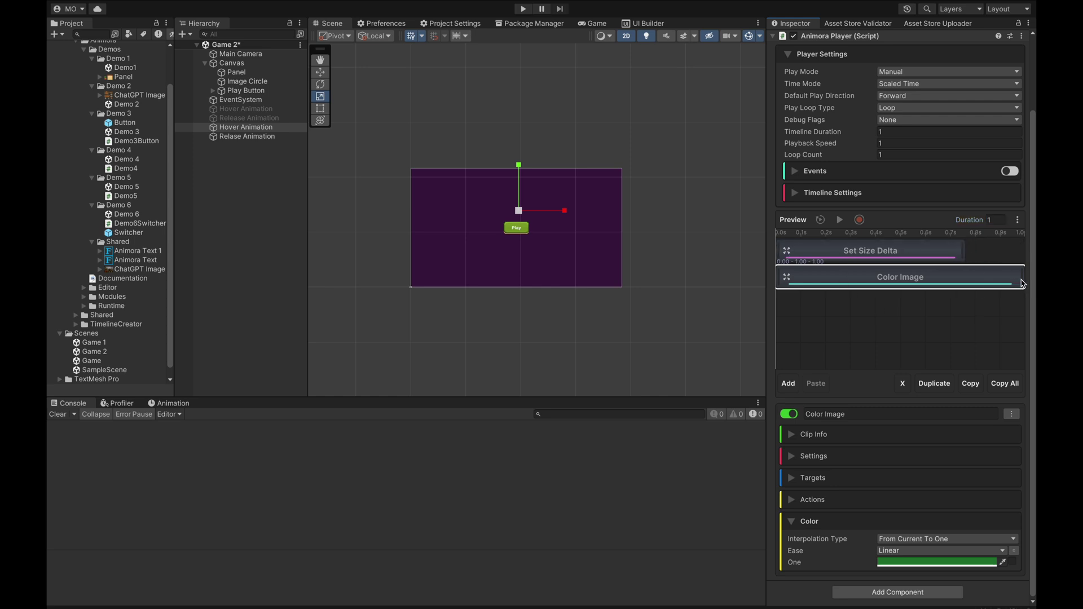
drag(1024, 284, 921, 281)
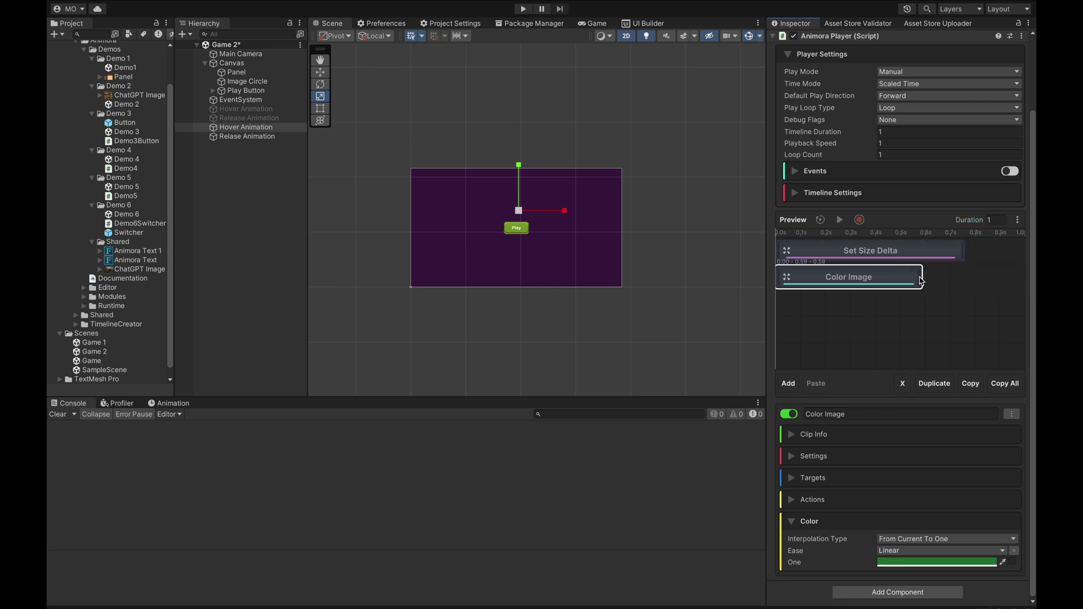
Set Relase Animation's duration to 1 and shorten Set Size Delta to about 0.7 s and Color Image to end at 0.57 s.
click(258, 138)
click(995, 220)
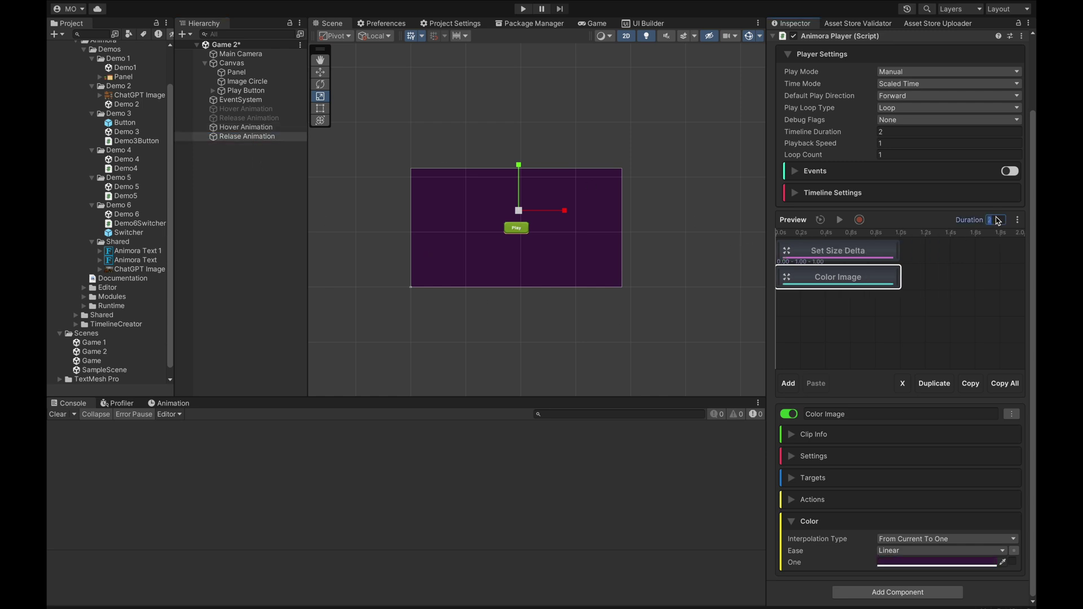
text(1)
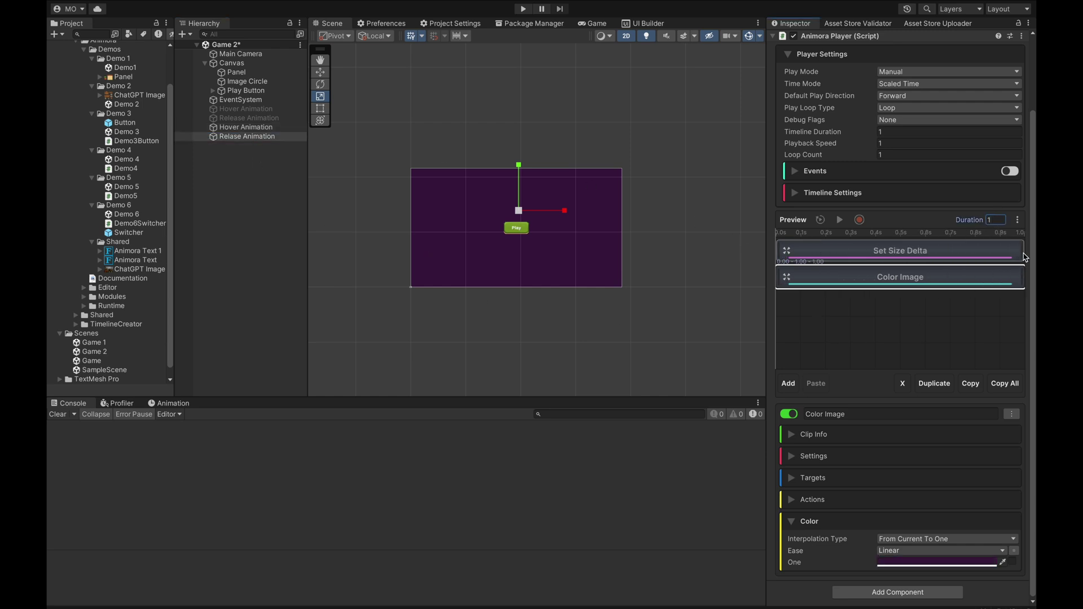
drag(1023, 257, 918, 284)
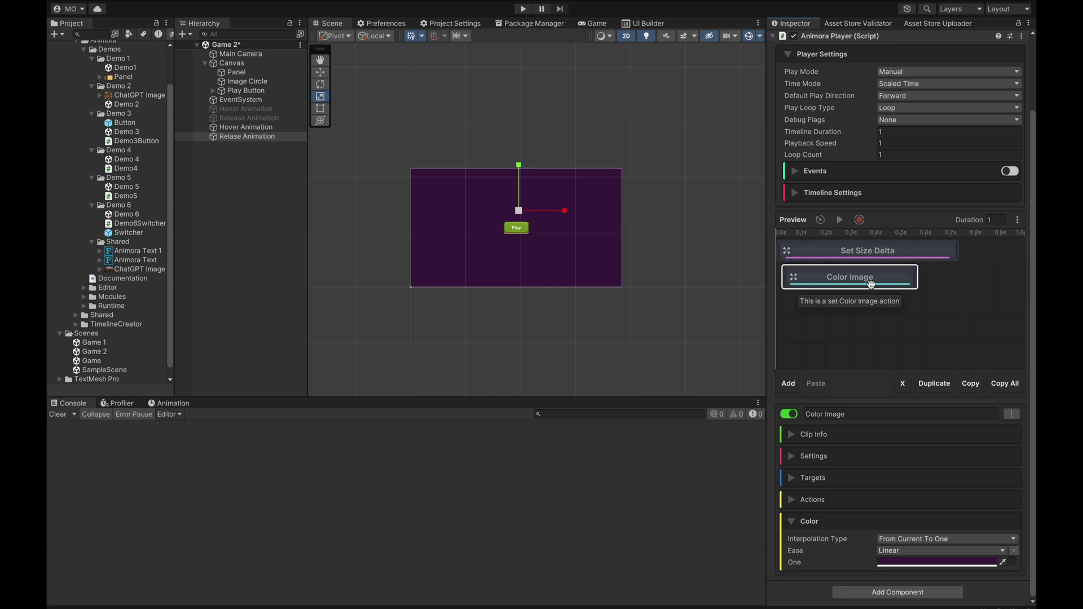
Run the scene again to check the shortened hover and release animations, and stop it.
key(ctrl+p)
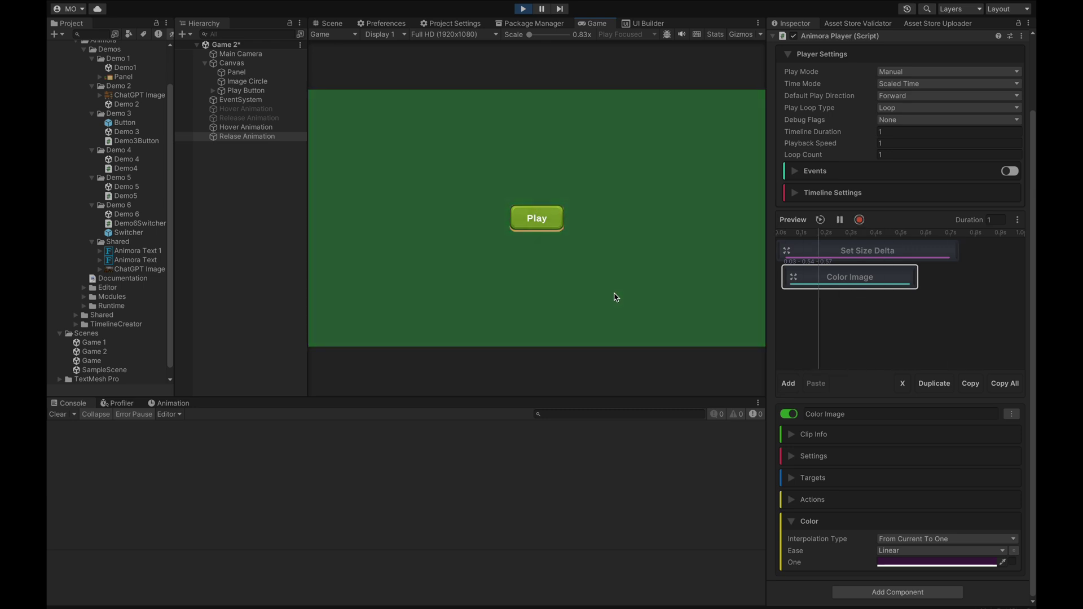
key(ctrl+p)
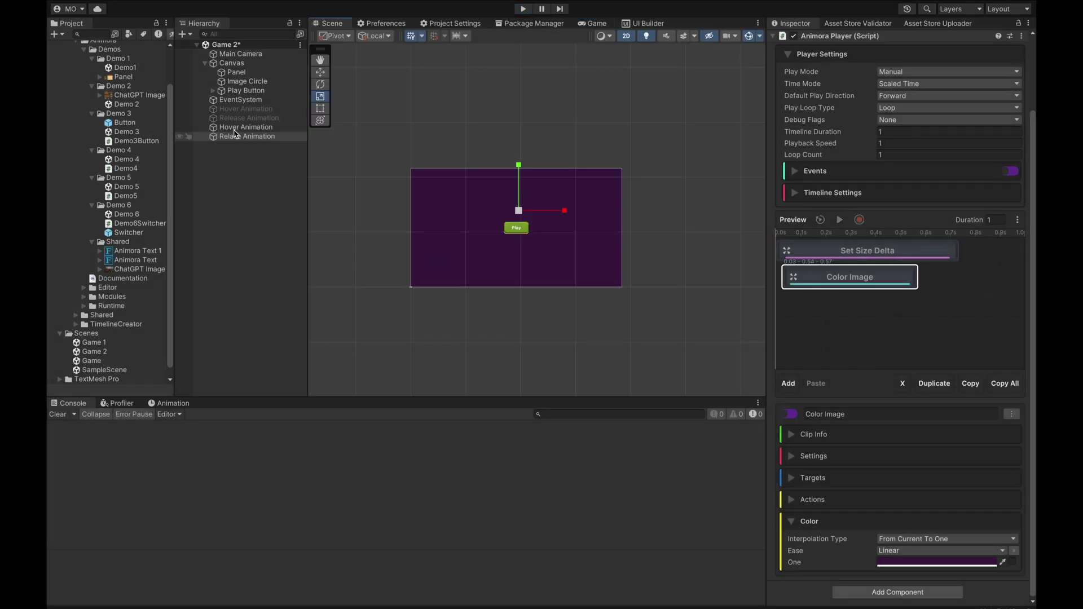
Select Hover Animation, run the scene to check the Play button's current hover effect, and stop it.
click(235, 129)
click(891, 333)
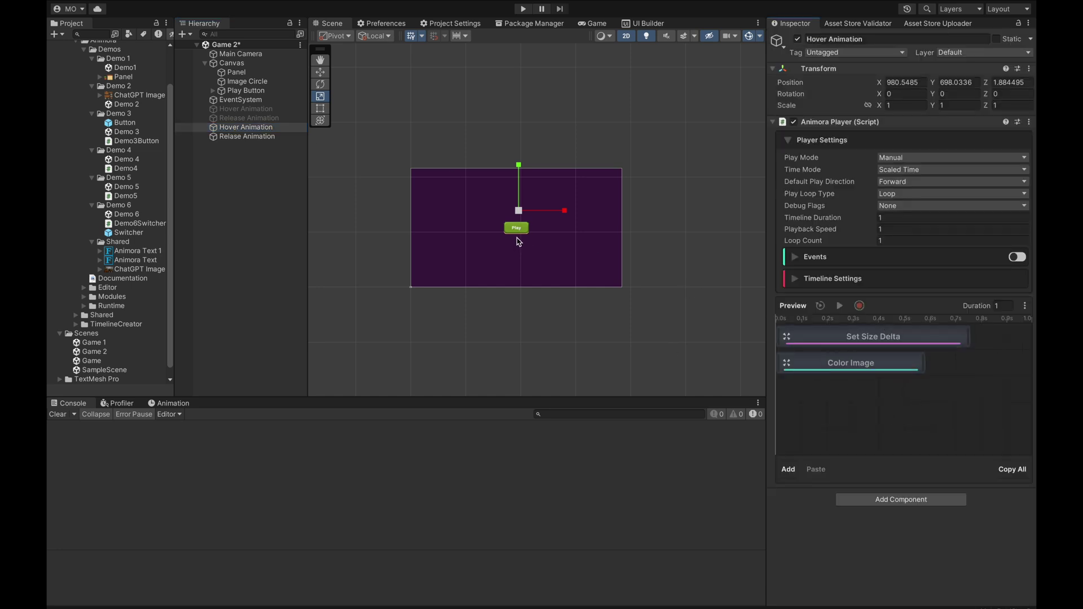
key(ctrl+p)
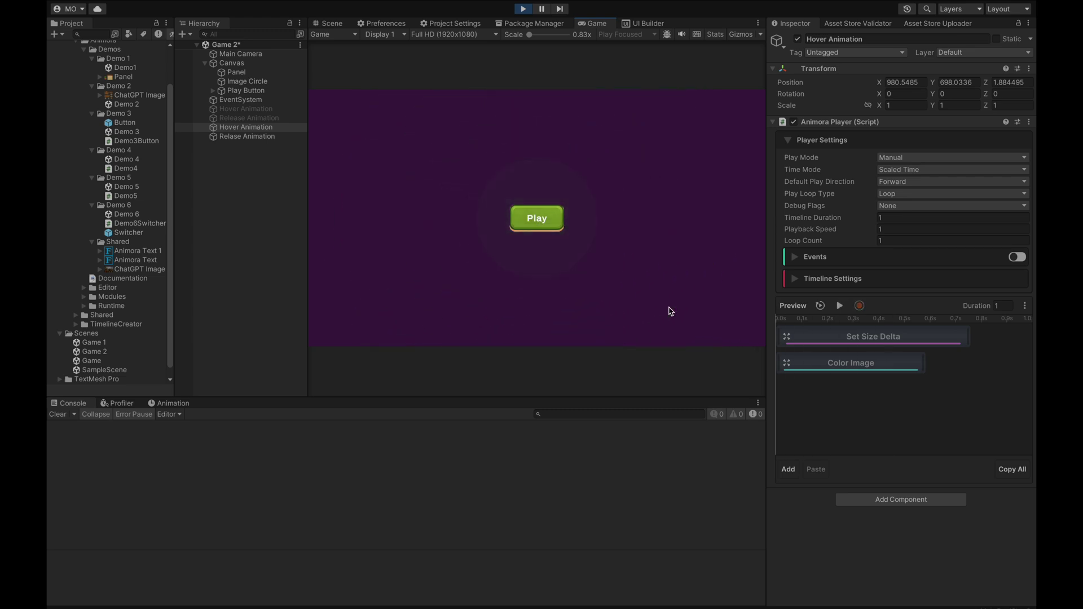
key(ctrl+p)
Add a Scale clip to Hover Animation's timeline and assign the Play Button as its target.
right_click(921, 427)
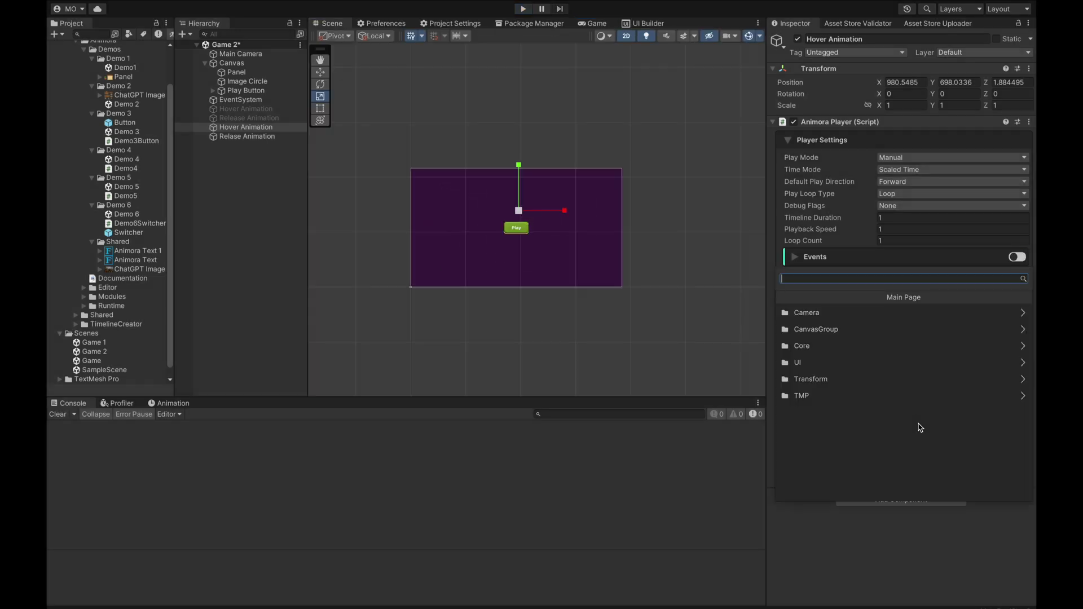
text(scale)
key(Return)
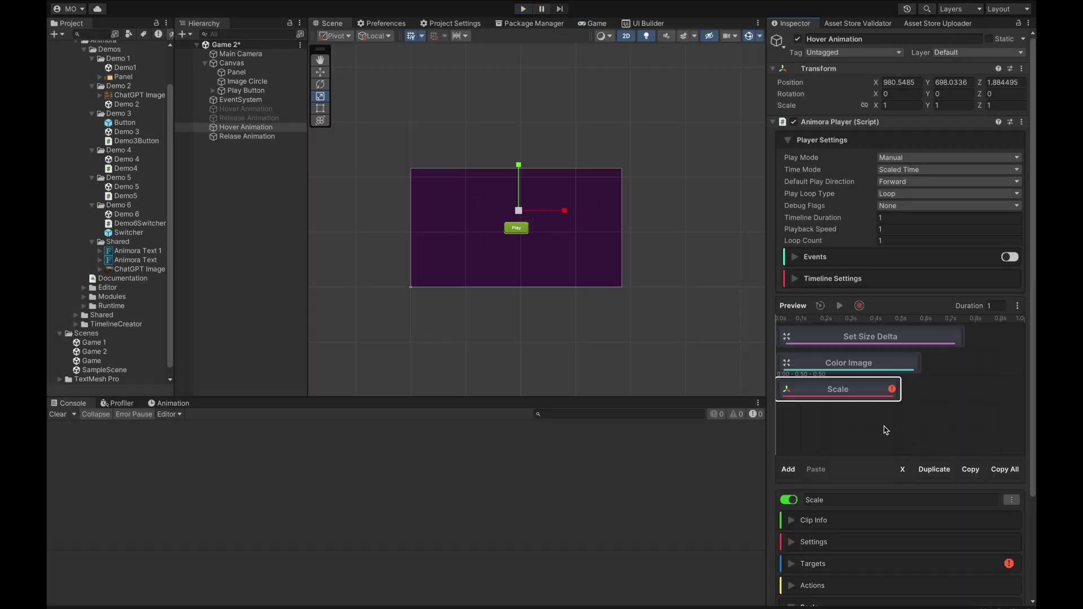
scroll(809, 265, down, 4)
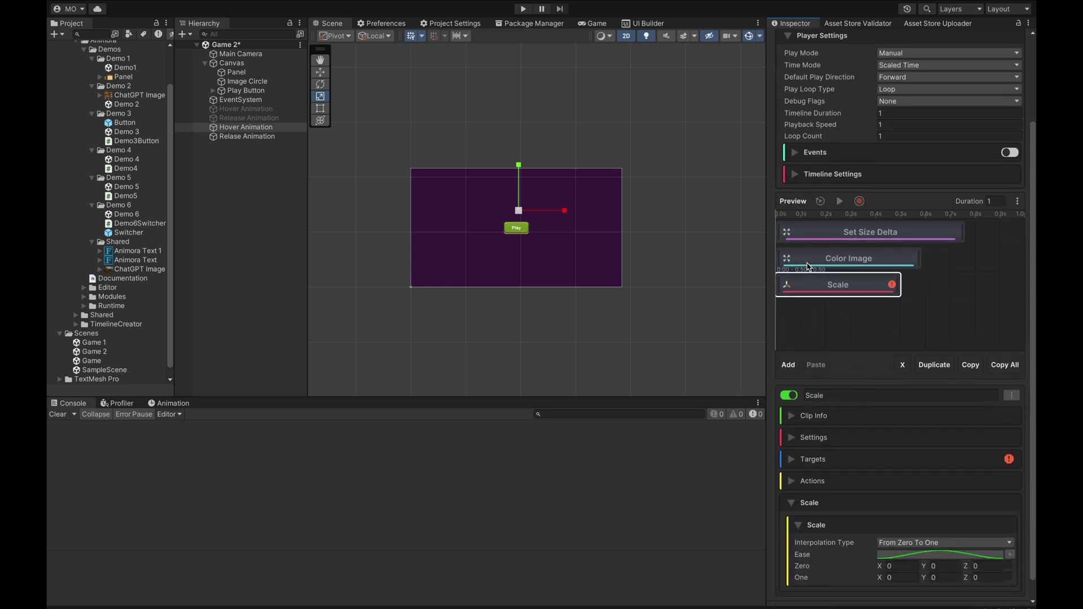
scroll(858, 335, down, 1)
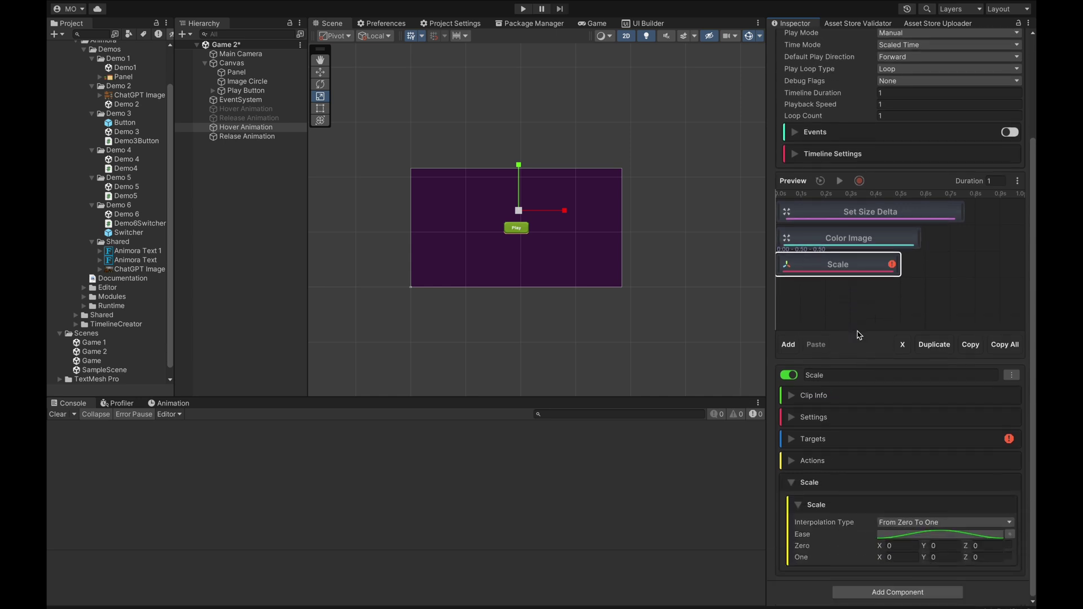
drag(248, 91, 871, 271)
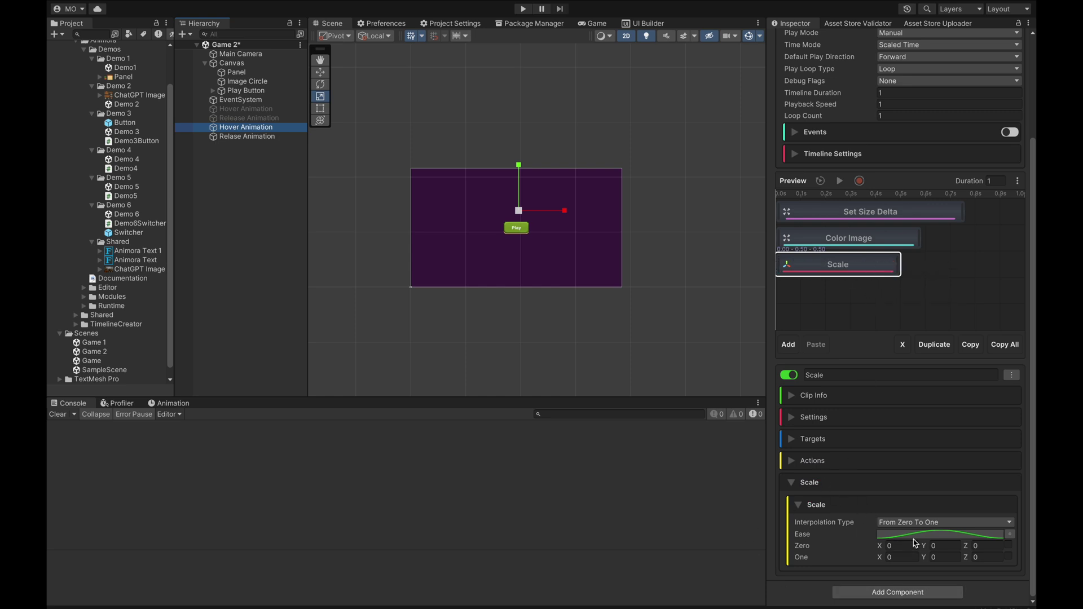
Set Hover Animation's Scale clip to From Current By One with One X 0.1 and Y 0.1, and its ease to Out Back.
click(890, 524)
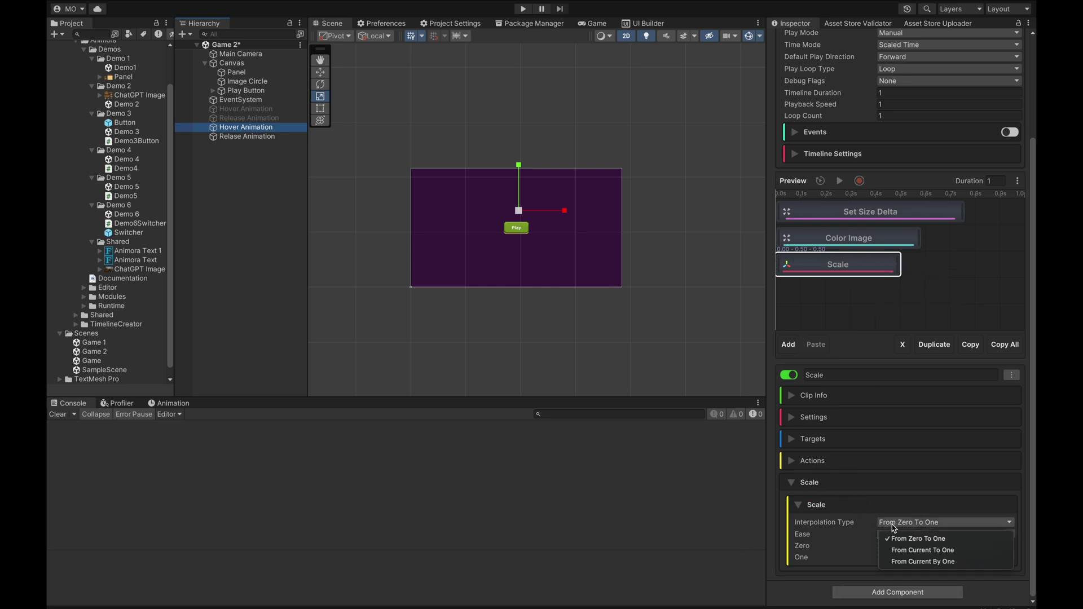
click(925, 564)
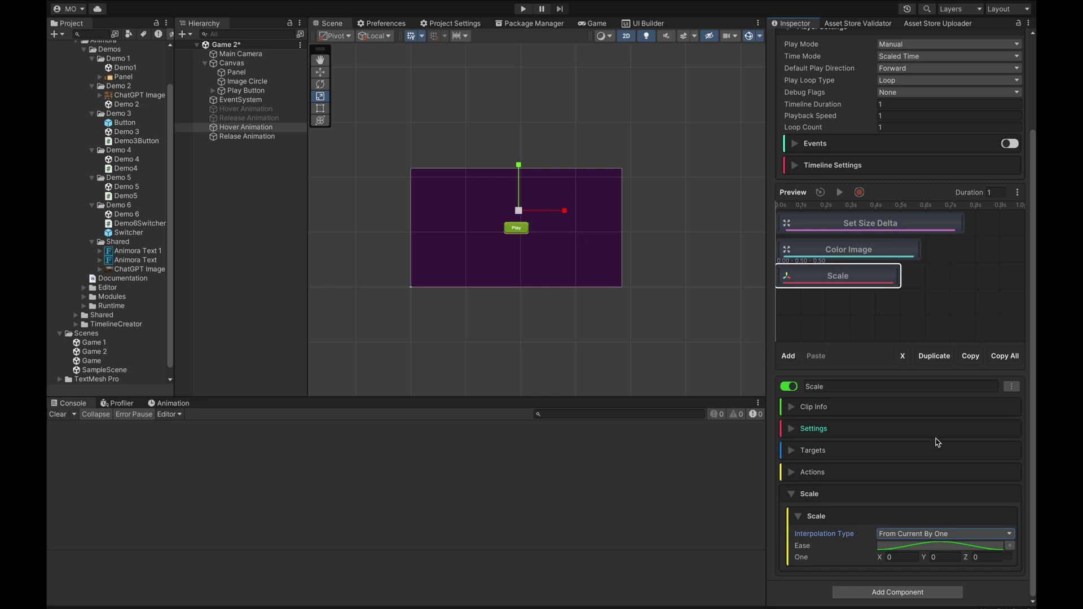
click(895, 559)
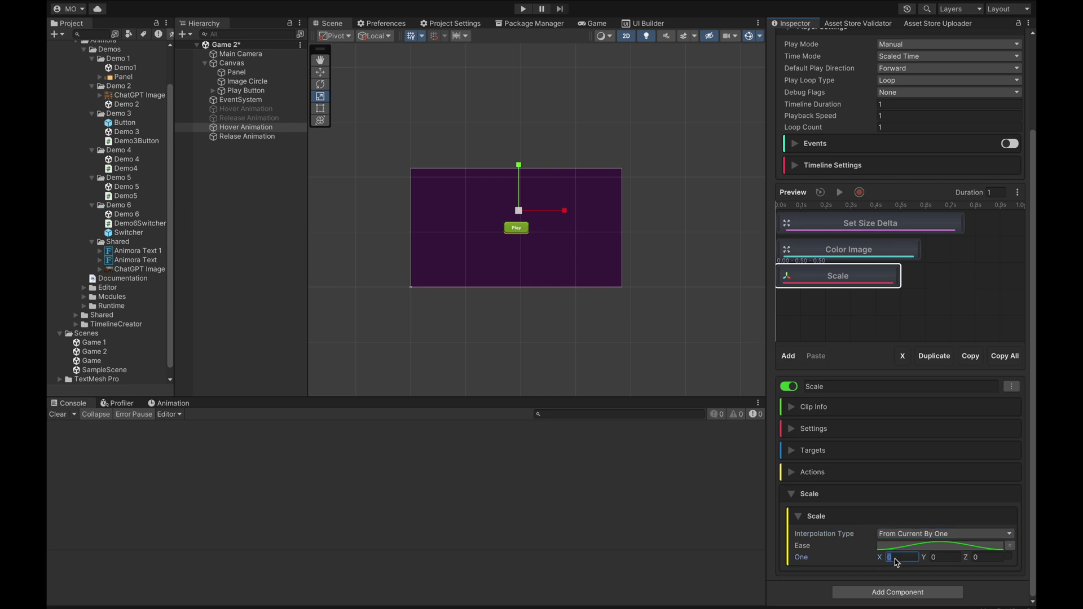
click(942, 558)
click(1010, 545)
mouse_move(961, 498)
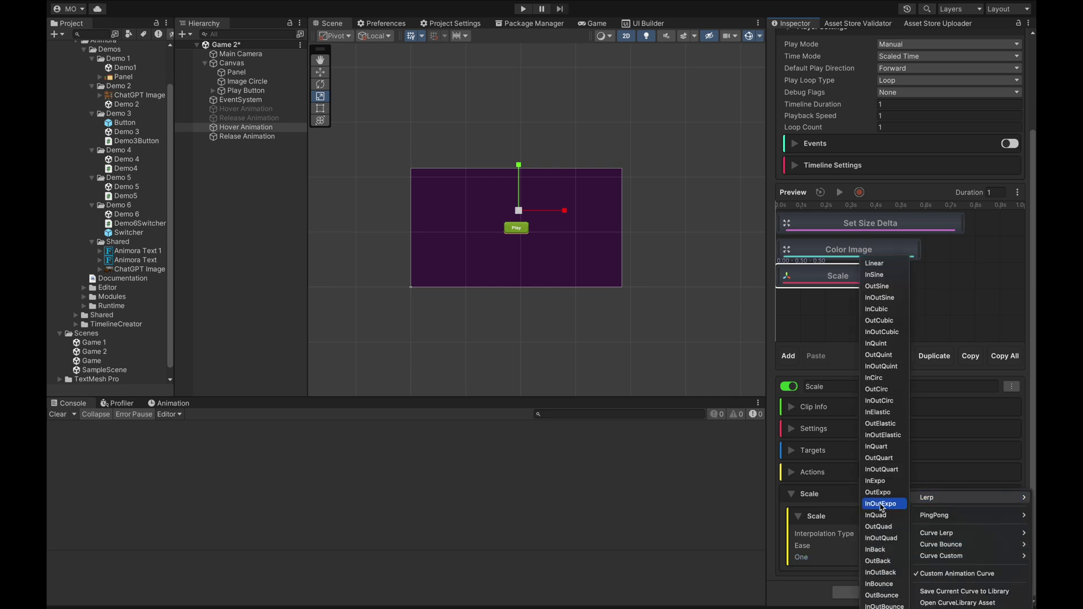
click(891, 565)
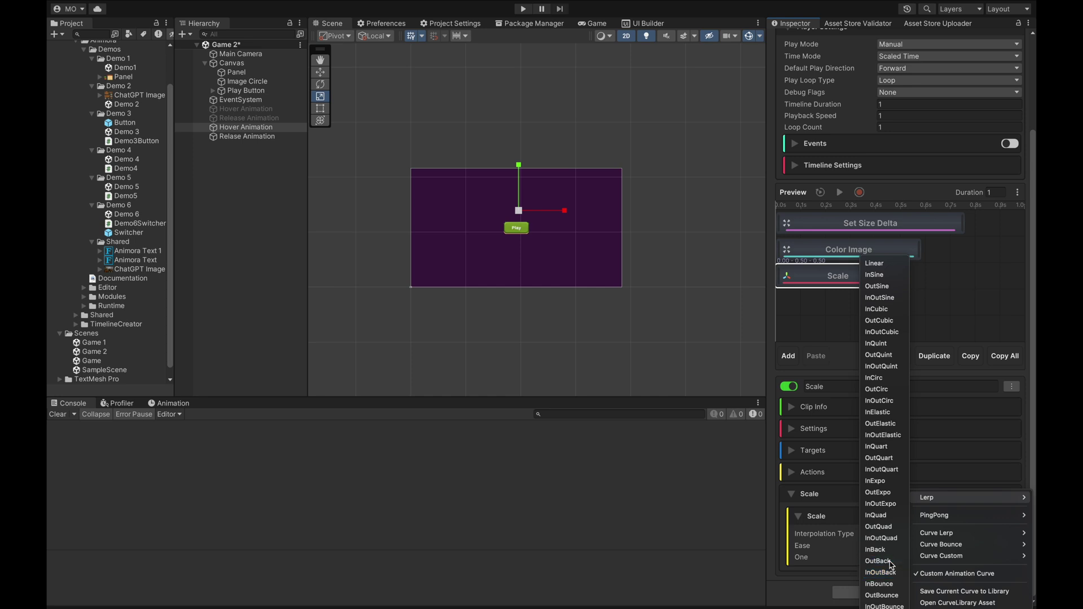
Preview Hover Animation in the scene with a close view of the Play button, and end the preview.
click(785, 210)
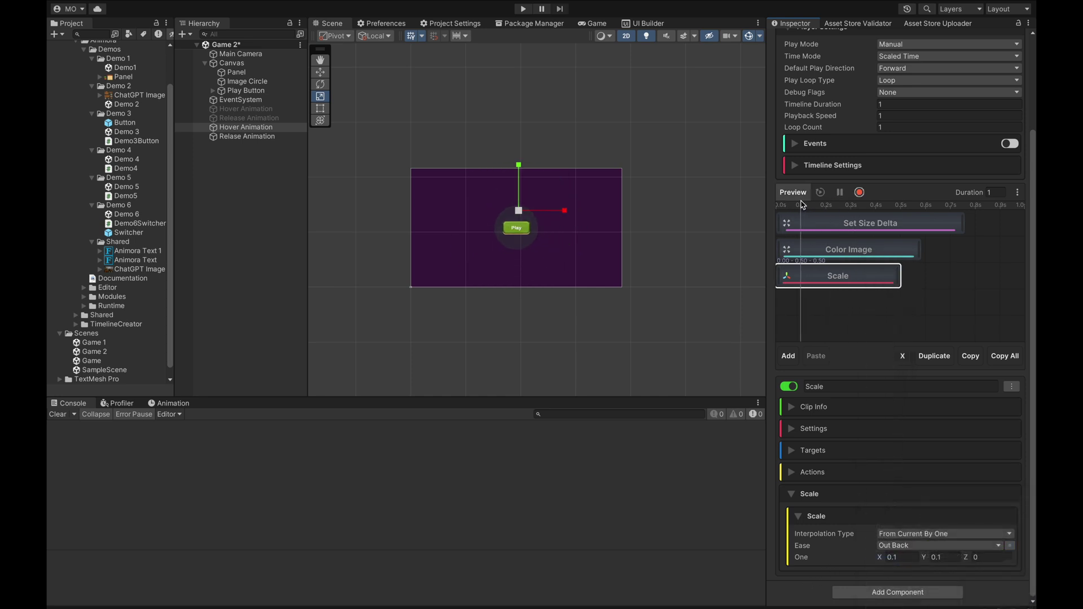
scroll(522, 214, up, 5)
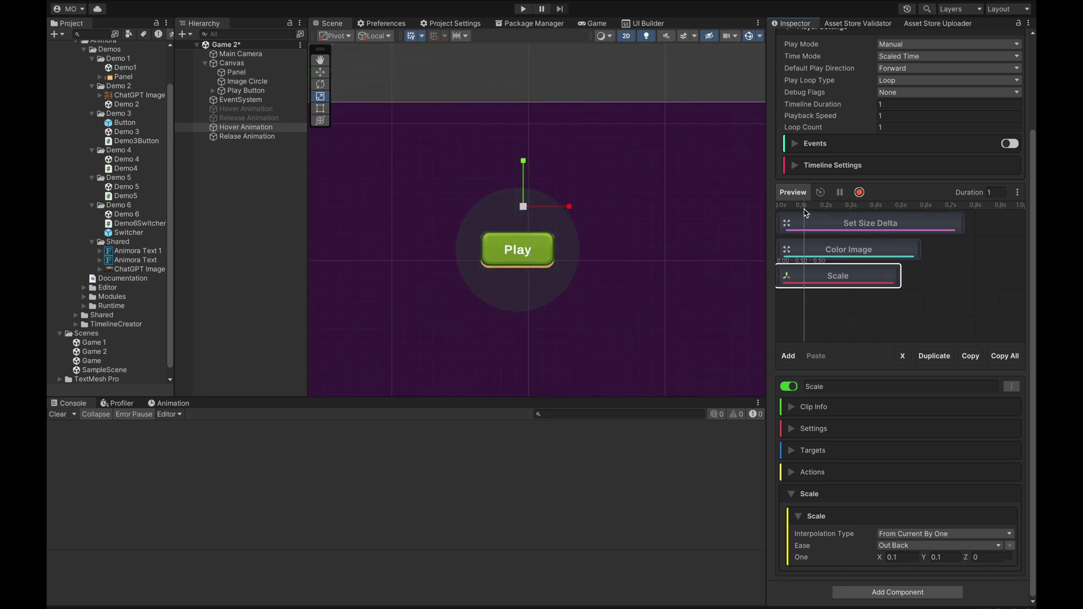
click(795, 192)
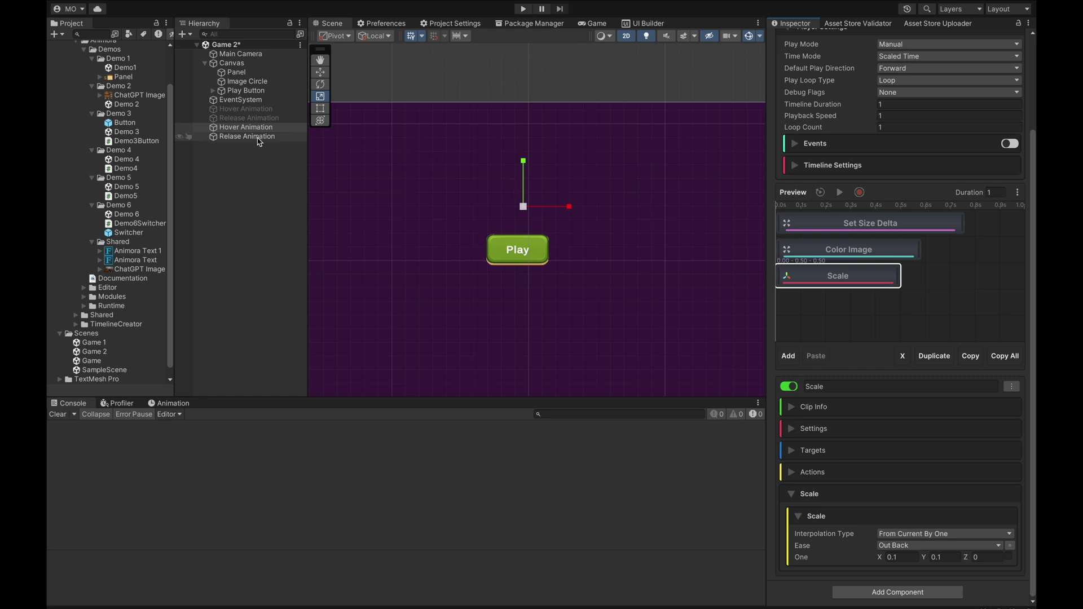
Copy the Scale clip from Hover Animation and paste it into Relase Animation's timeline.
click(901, 305)
click(846, 389)
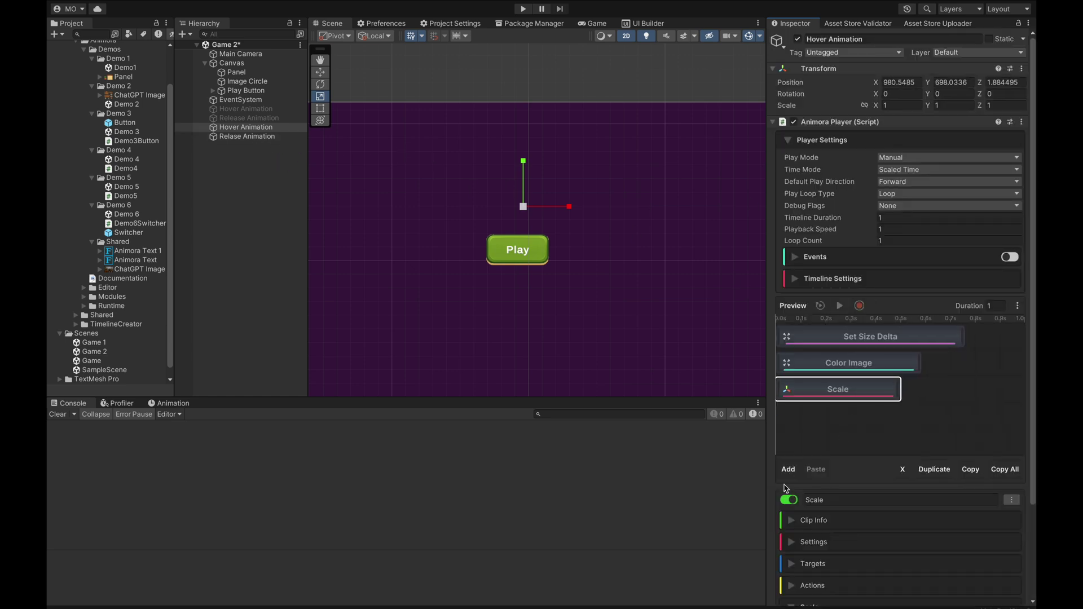
click(970, 469)
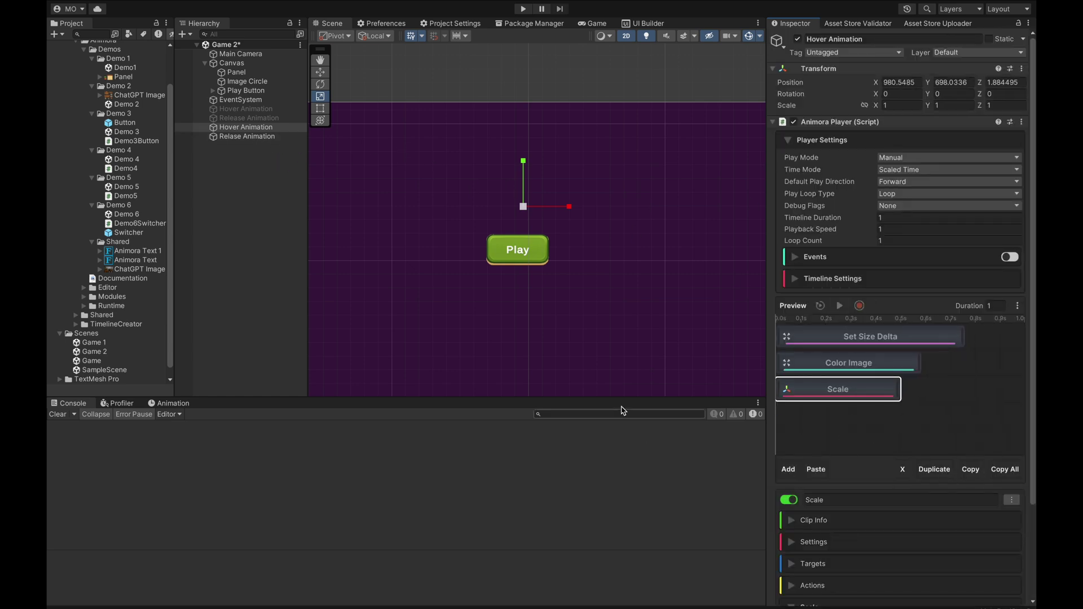
click(252, 138)
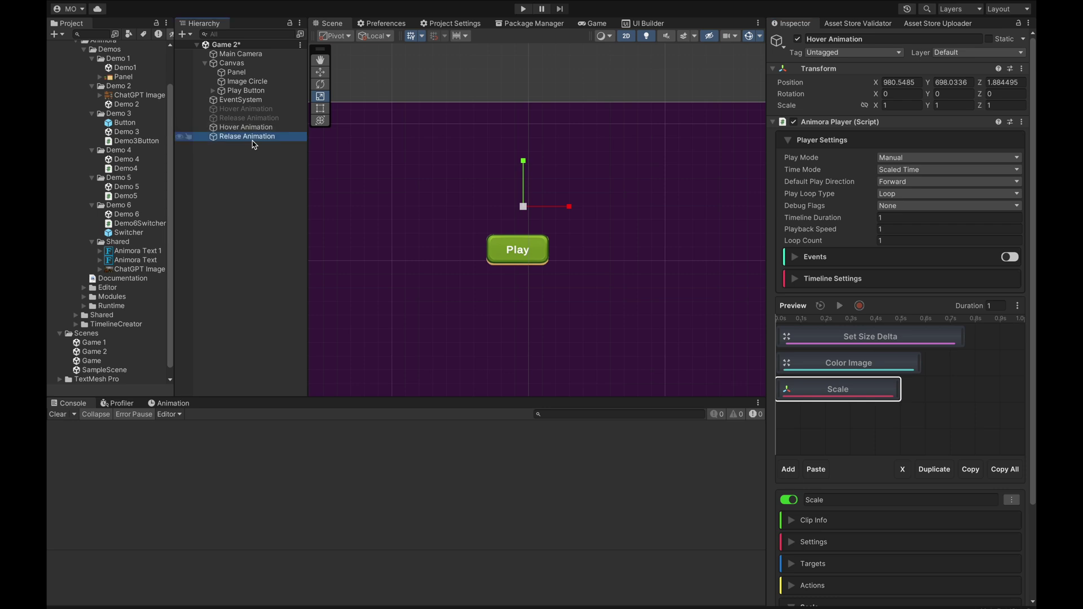
click(816, 469)
Set Relase Animation's Scale clip to From Current To One with One X, Y and Z all at 1.
click(856, 392)
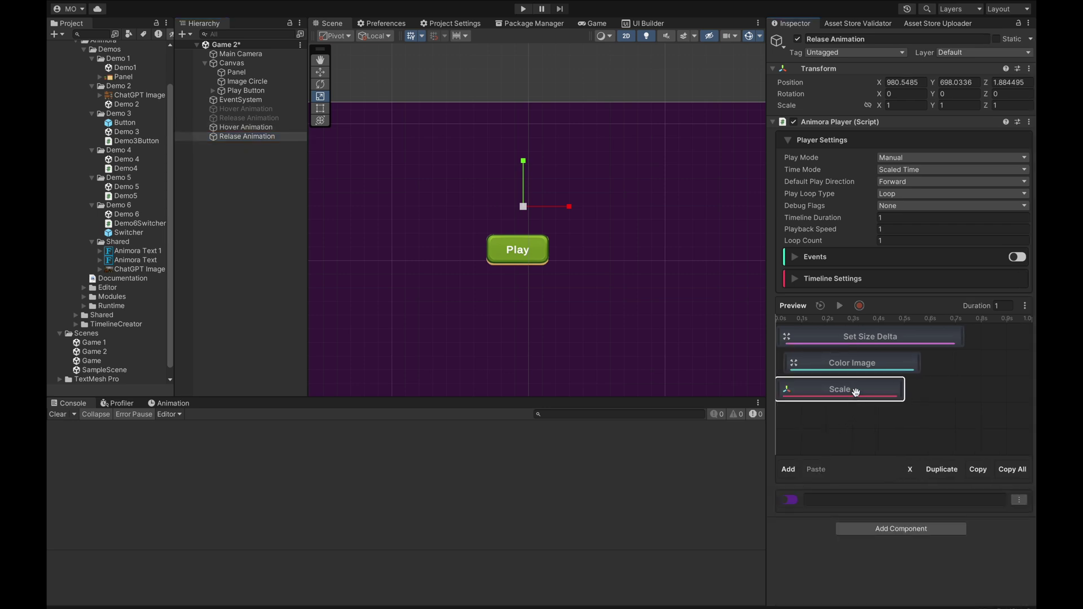
scroll(858, 450, down, 3)
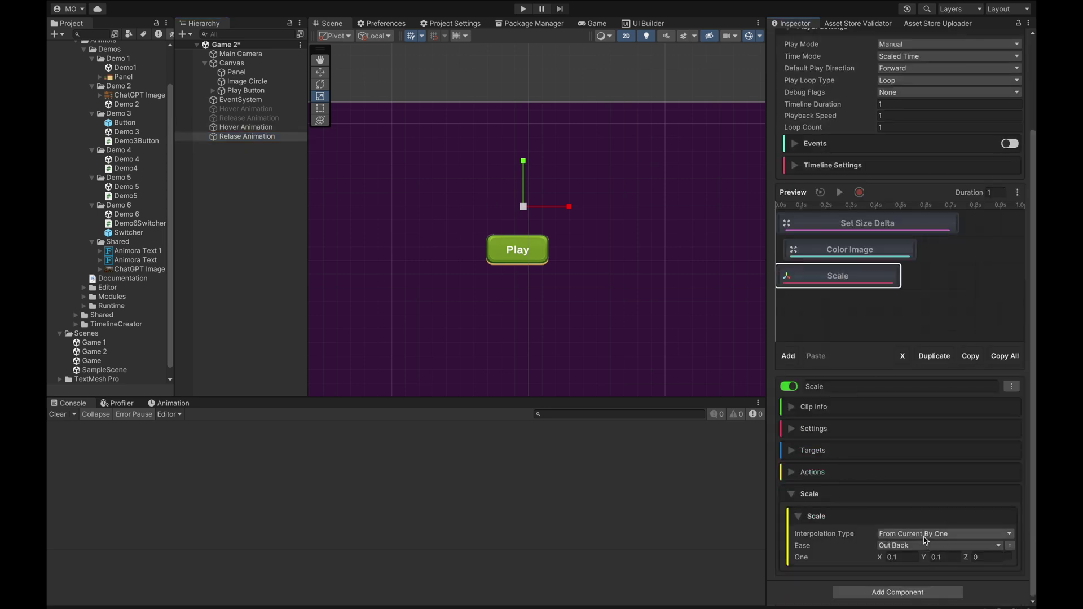
click(926, 534)
click(926, 561)
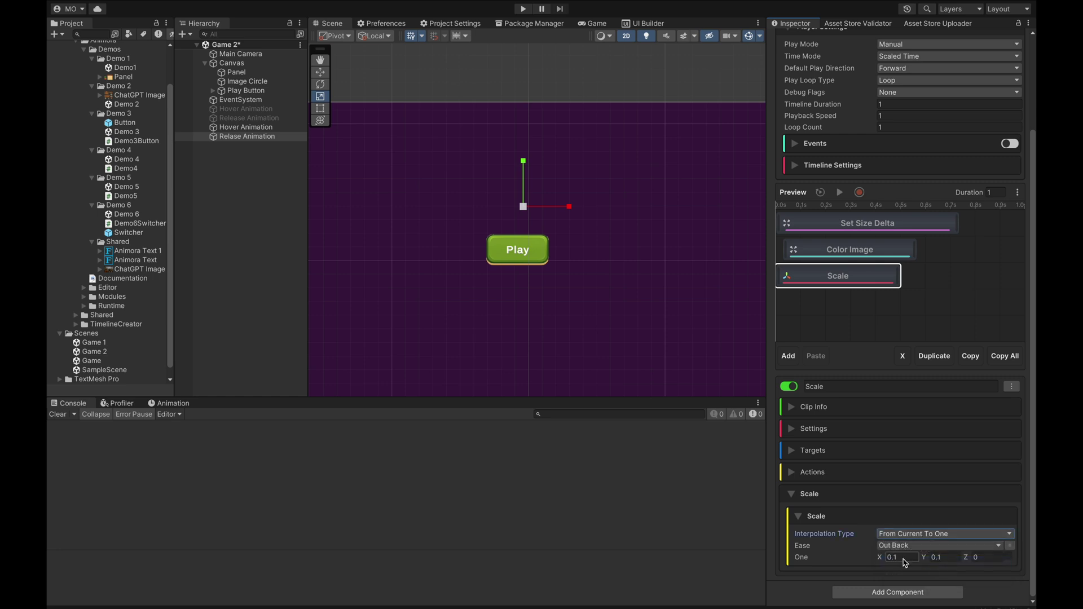
click(902, 558)
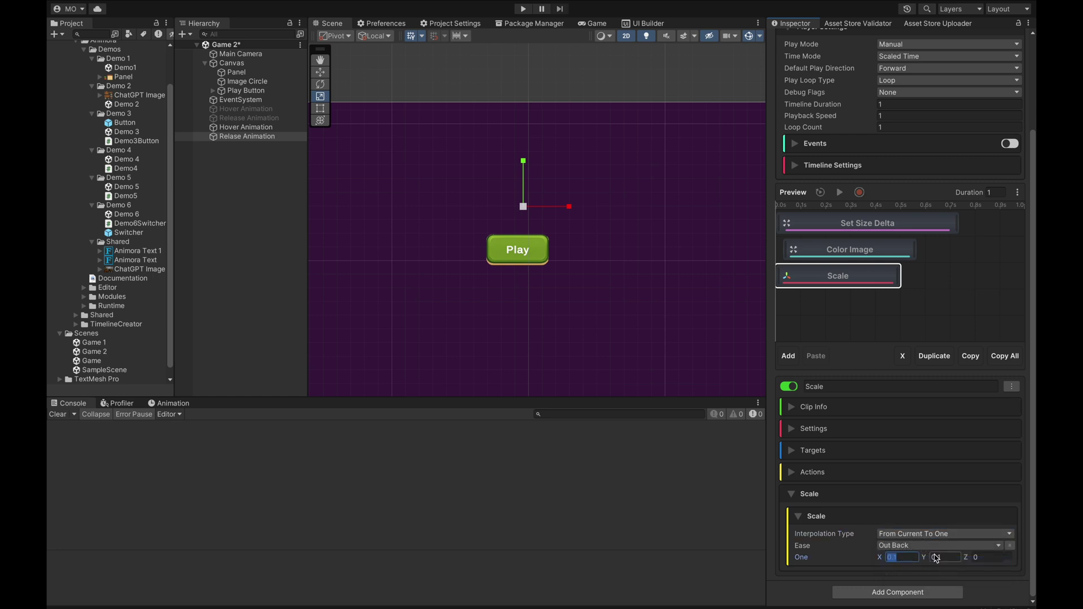
text(1)
click(947, 557)
text(1)
click(988, 557)
text(1)
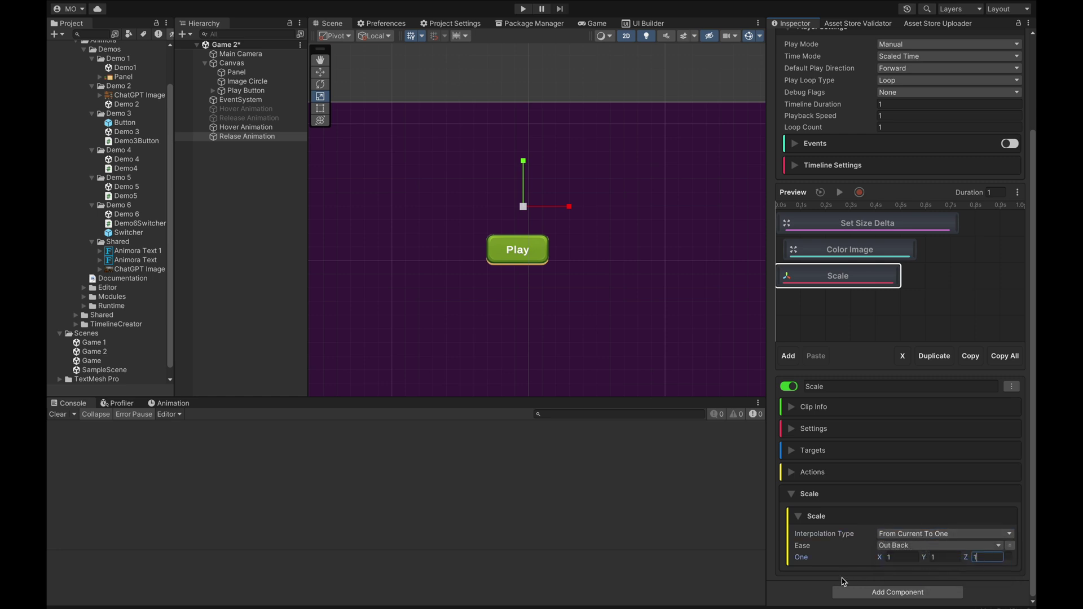
click(819, 567)
Run the scene to test the Play button's scaling together with the background circle on hover and release.
key(ctrl+p)
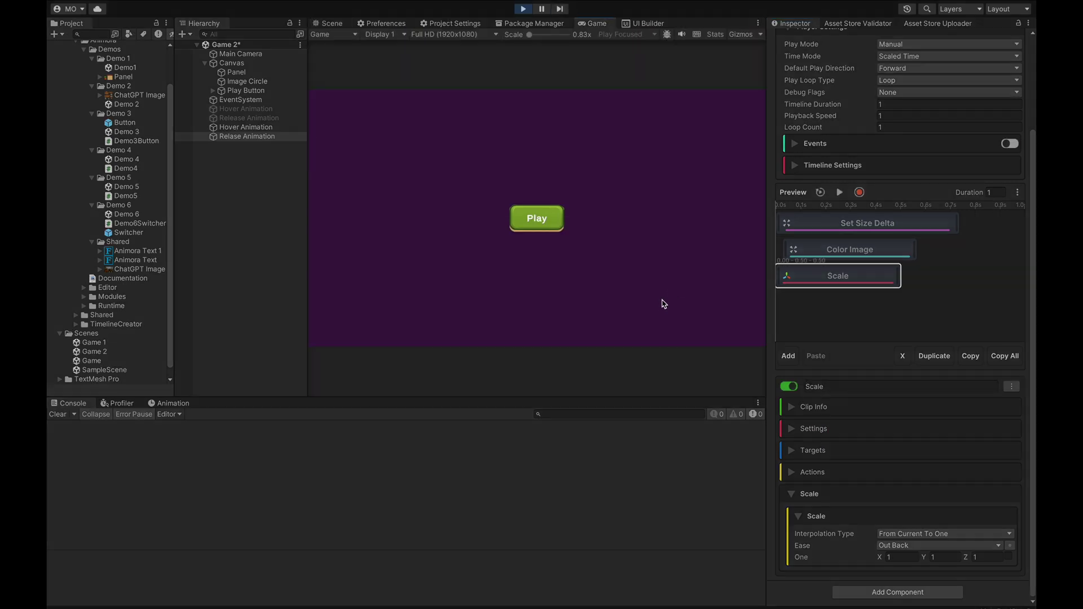
click(552, 228)
click(537, 217)
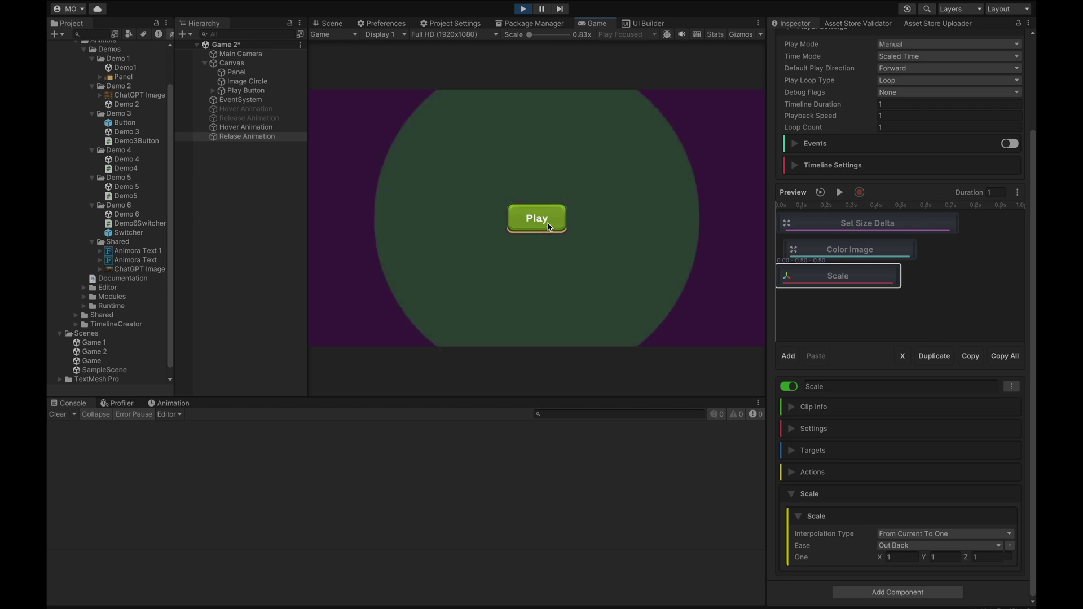